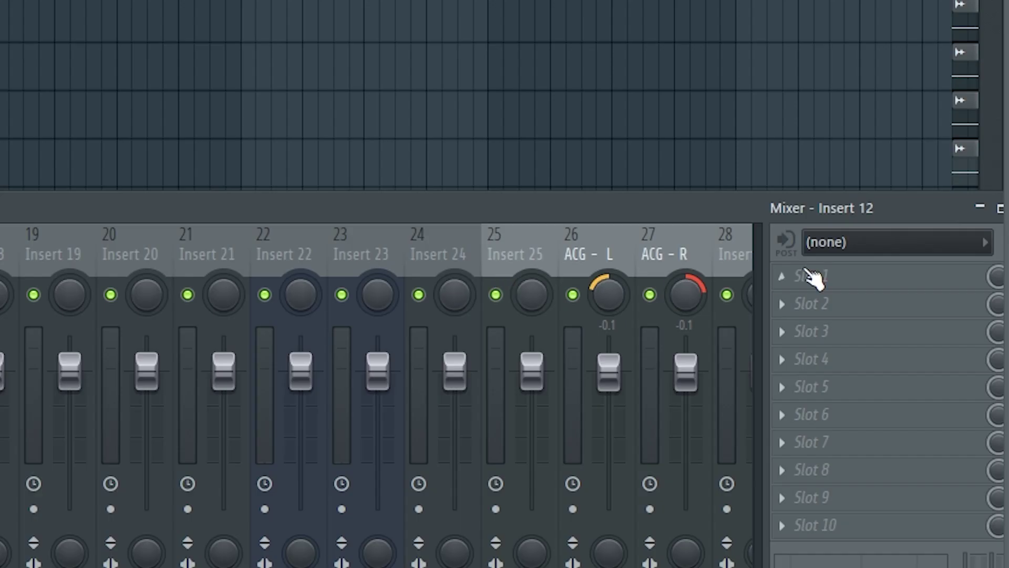
Feed audio-interface Input 2 into mixer Insert 12 and arm Insert 12 for recording to disk
{"action": "left_click", "coordinate": [978, 242]}
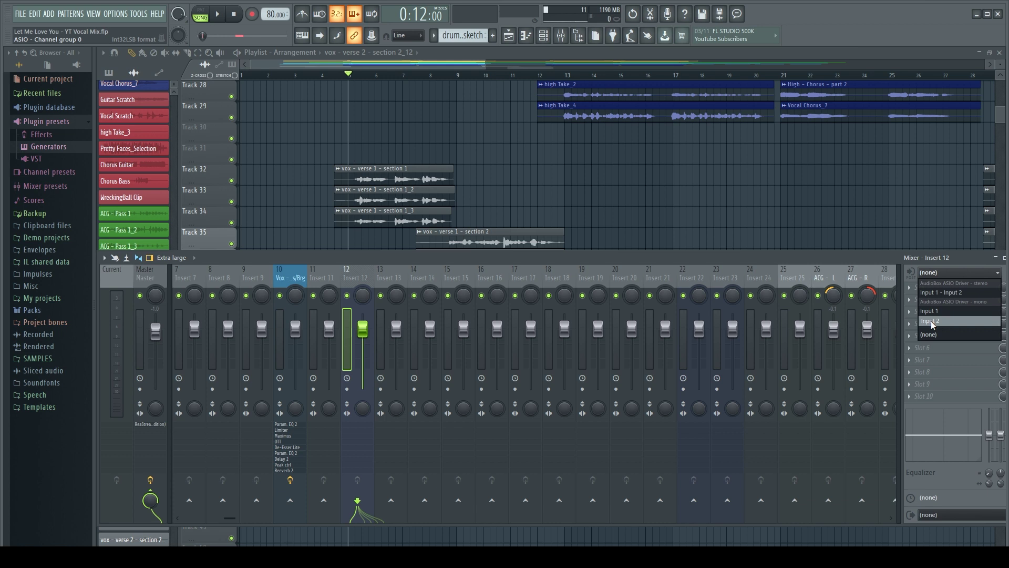
{"action": "left_click", "coordinate": [932, 320]}
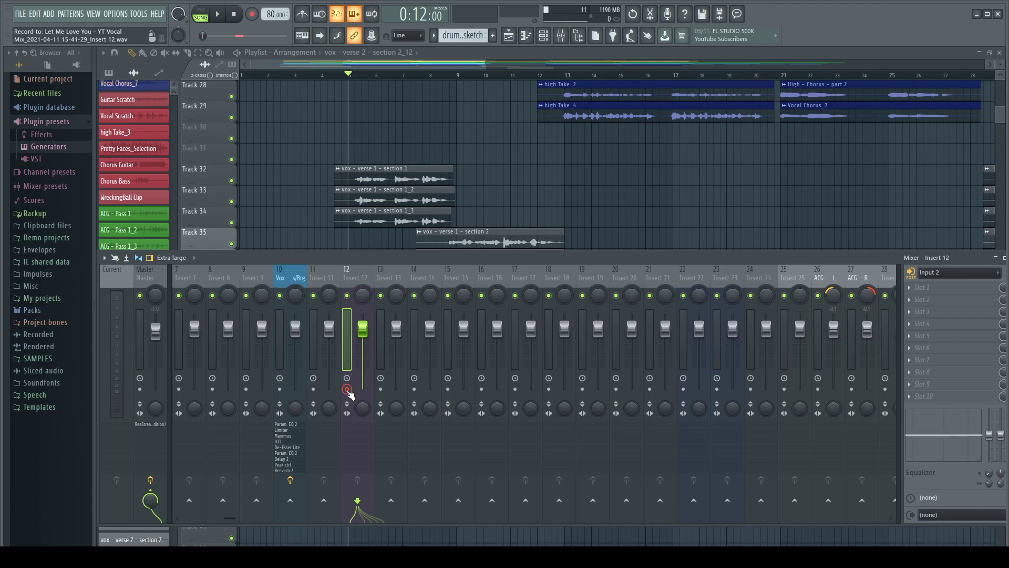
{"action": "left_click", "coordinate": [347, 390]}
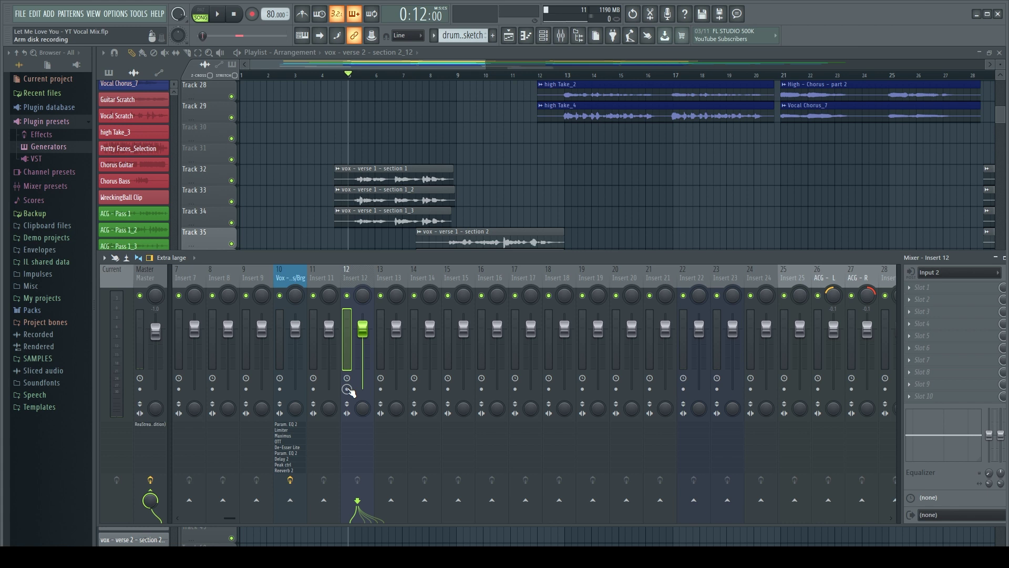
Keep WAV as the file type and the default project-named file for Insert 12's recording
{"action": "left_click", "coordinate": [348, 390]}
{"action": "right_click", "coordinate": [347, 389]}
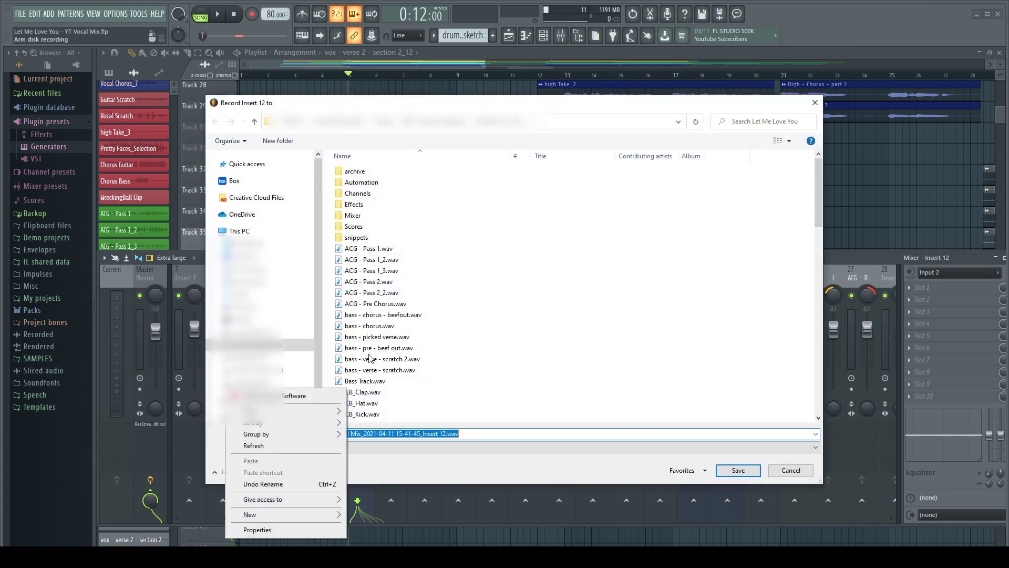
{"action": "left_click", "coordinate": [489, 448]}
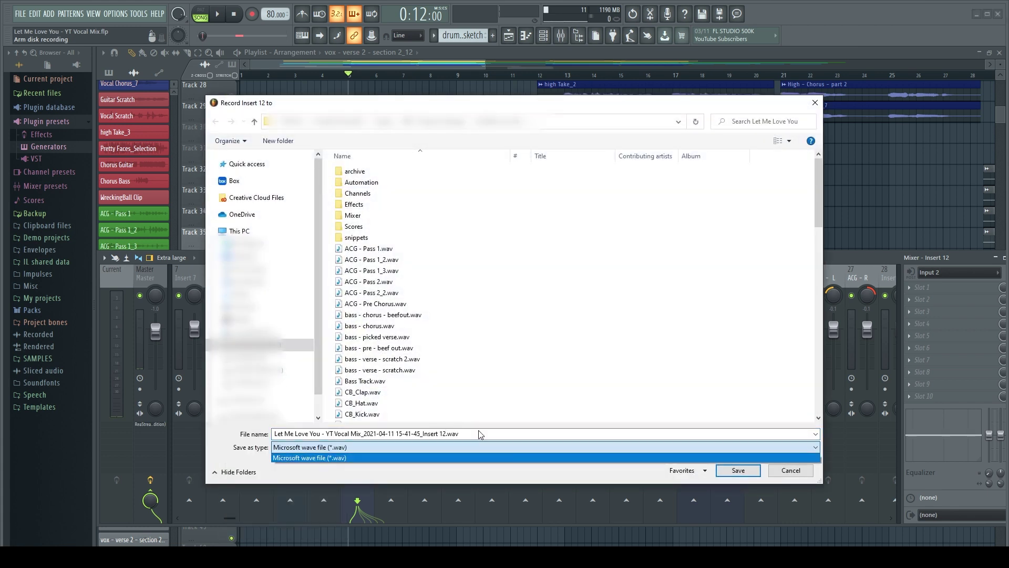
{"action": "left_click", "coordinate": [479, 434]}
{"action": "scroll", "coordinate": [384, 326], "scroll_direction": "down", "scroll_amount": 8}
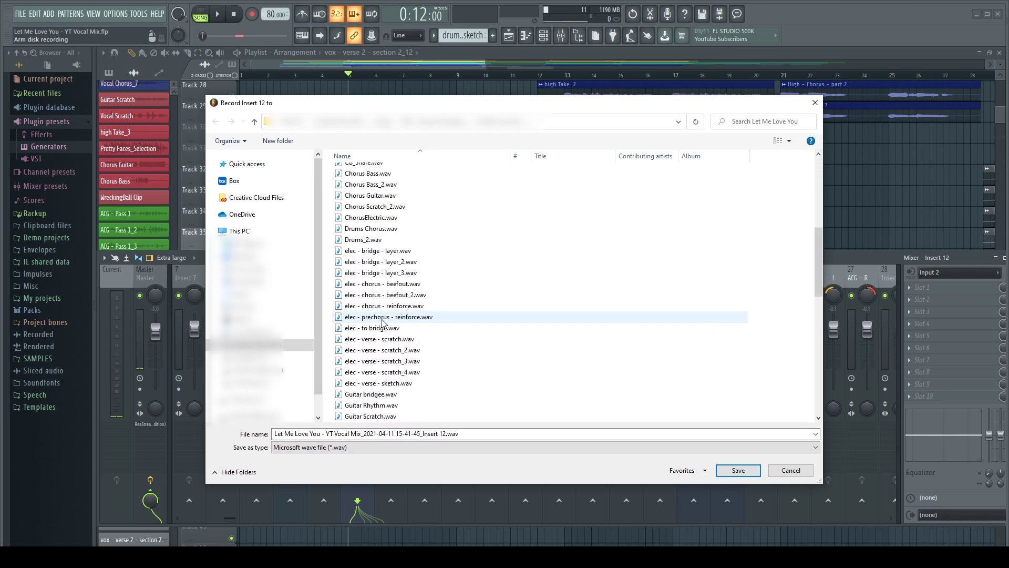
{"action": "scroll", "coordinate": [383, 322], "scroll_direction": "down", "scroll_amount": 15}
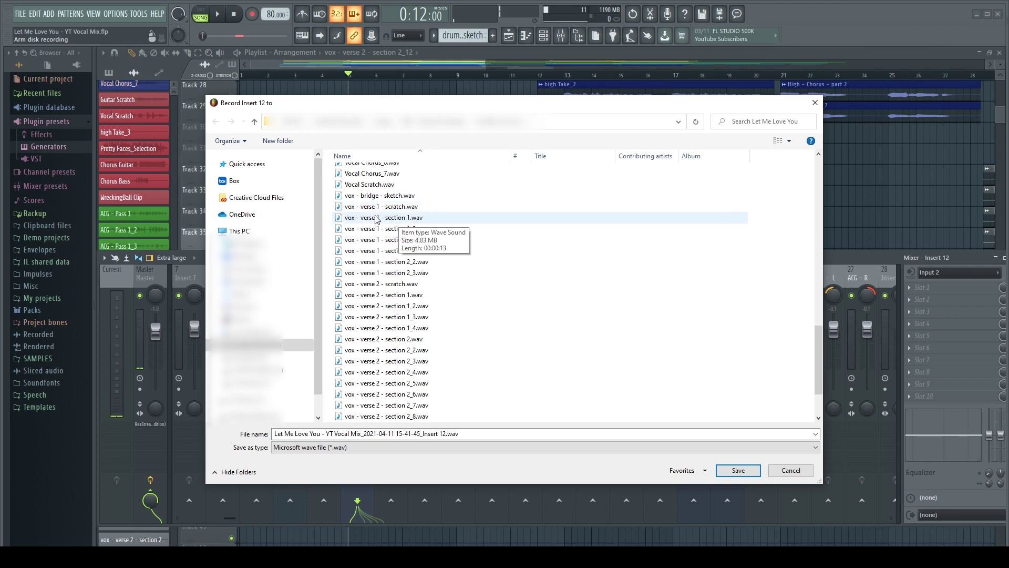
{"action": "key", "text": "Escape"}
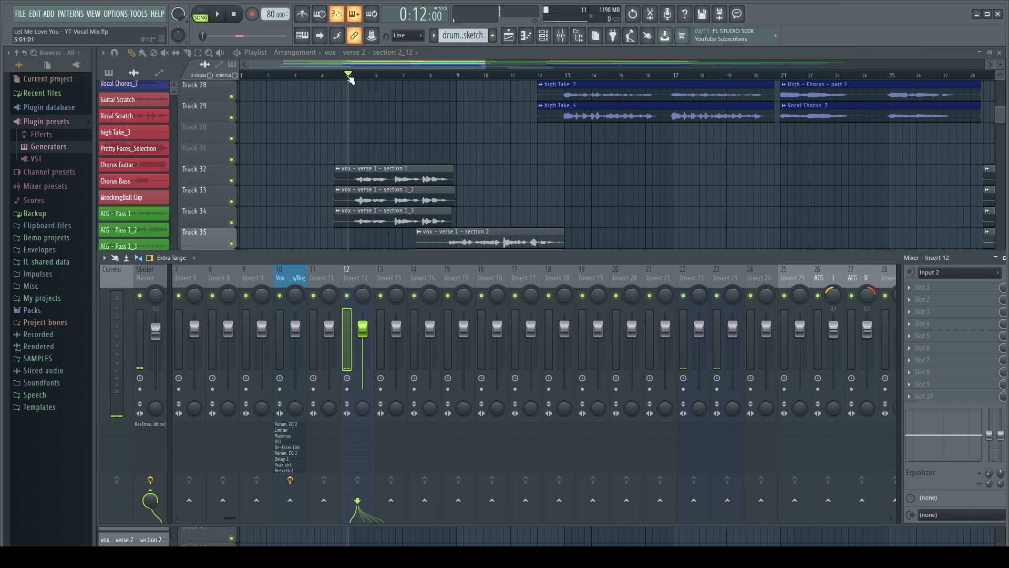
Hide the mixer, move the playhead back to bar 5, and settle the scratch vocal's mute state
{"action": "key", "text": "F9"}
{"action": "left_click_drag", "start_coordinate": [350, 77], "coordinate": [337, 77]}
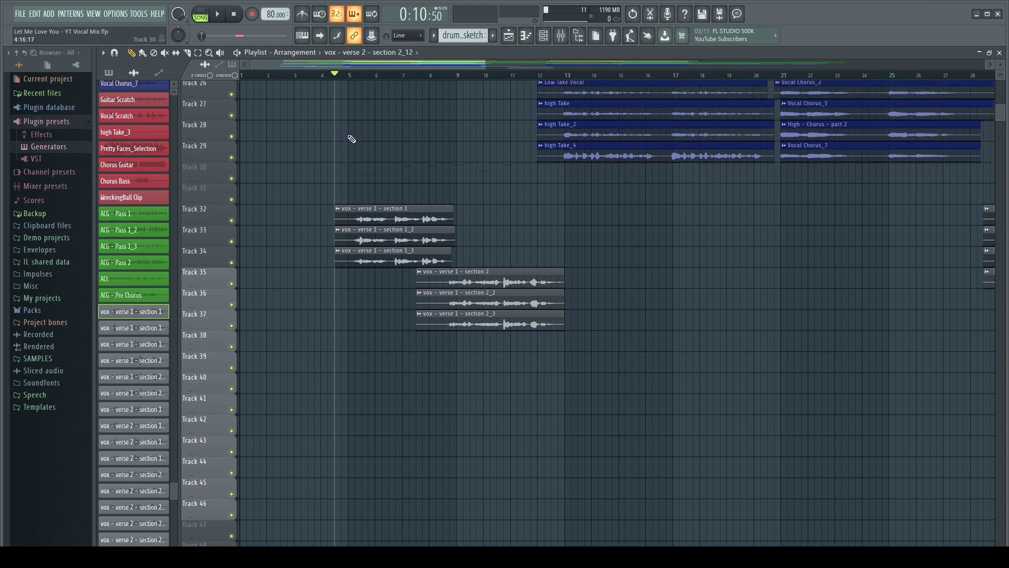
{"action": "scroll", "coordinate": [347, 141], "scroll_direction": "up", "scroll_amount": 7}
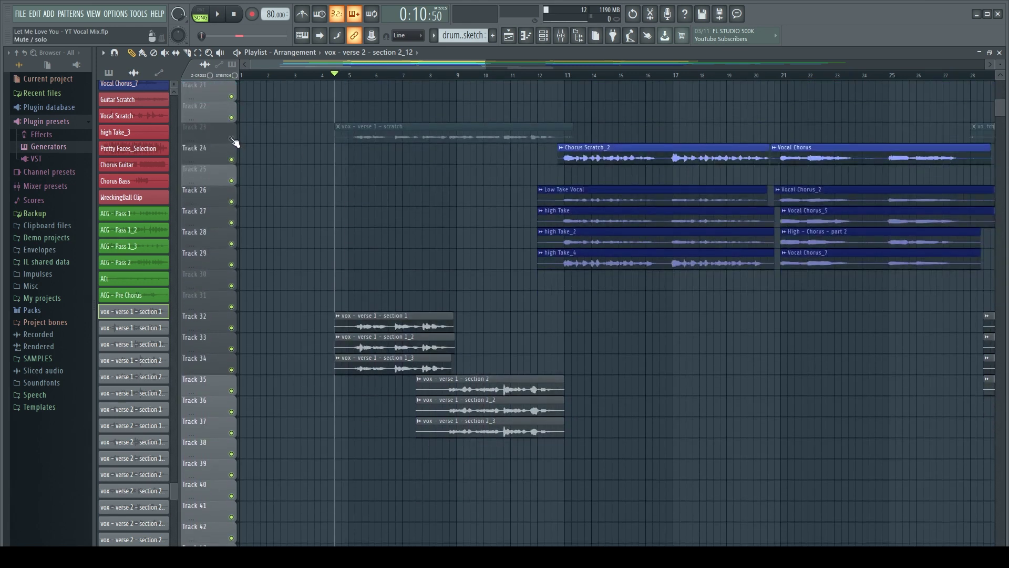
{"action": "left_click", "coordinate": [231, 139]}
{"action": "left_click", "coordinate": [232, 139]}
{"action": "left_click", "coordinate": [231, 139]}
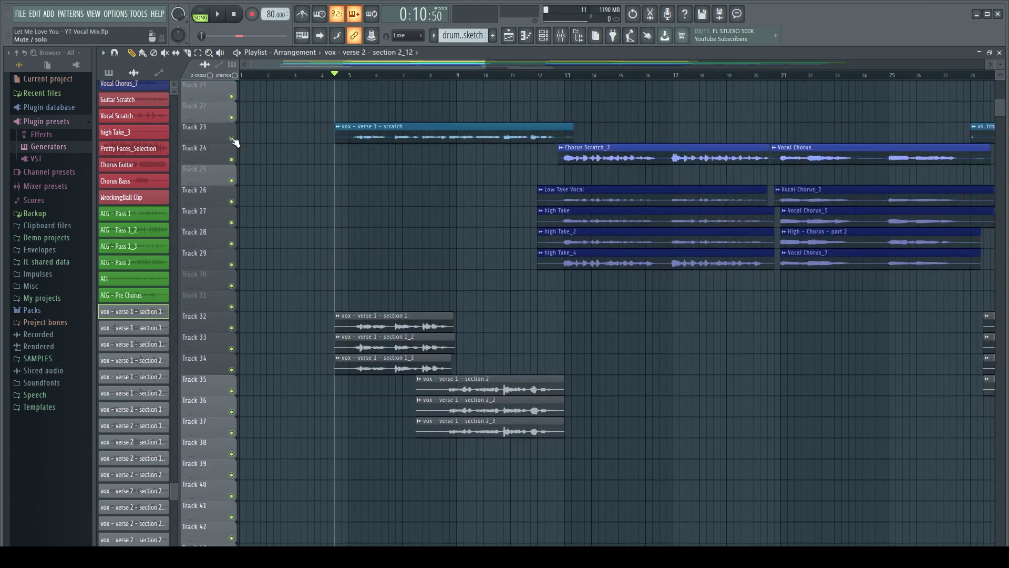
{"action": "left_click", "coordinate": [231, 138]}
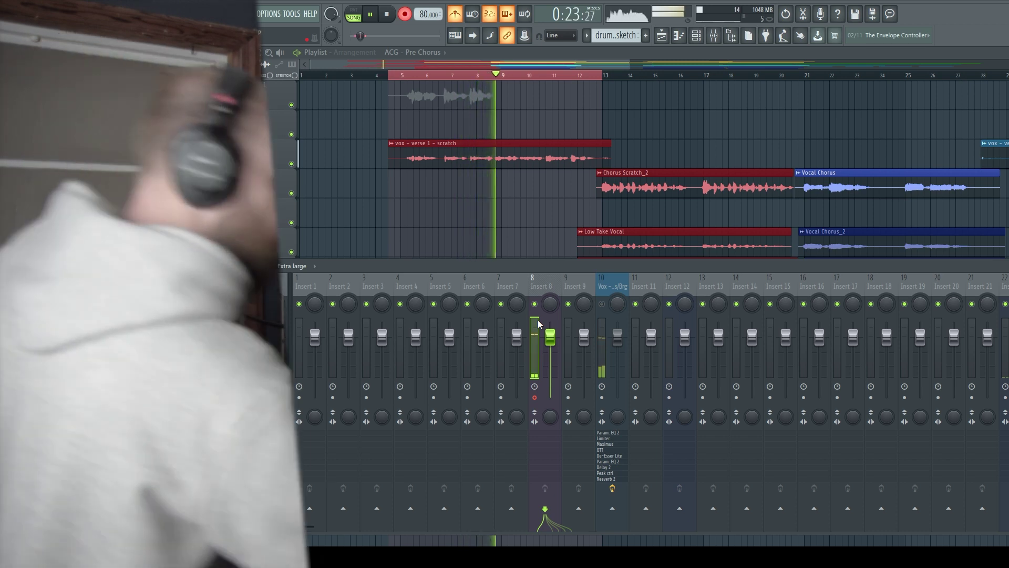
Stop the first take, then record second and third verse 1 takes, muting the previous take's track
{"action": "key", "text": "space"}
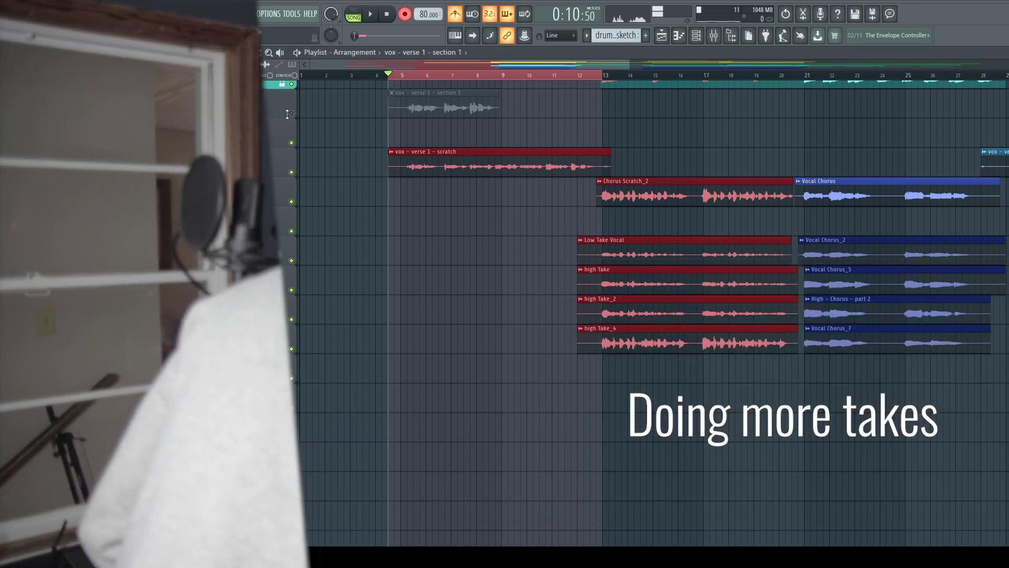
{"action": "key", "text": "space"}
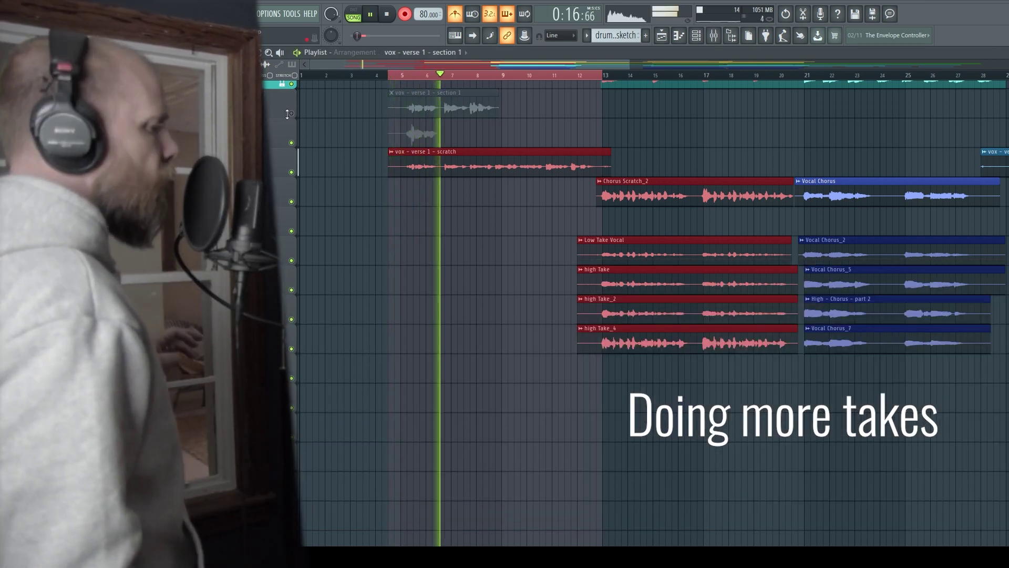
{"action": "key", "text": "space"}
{"action": "left_click", "coordinate": [291, 143]}
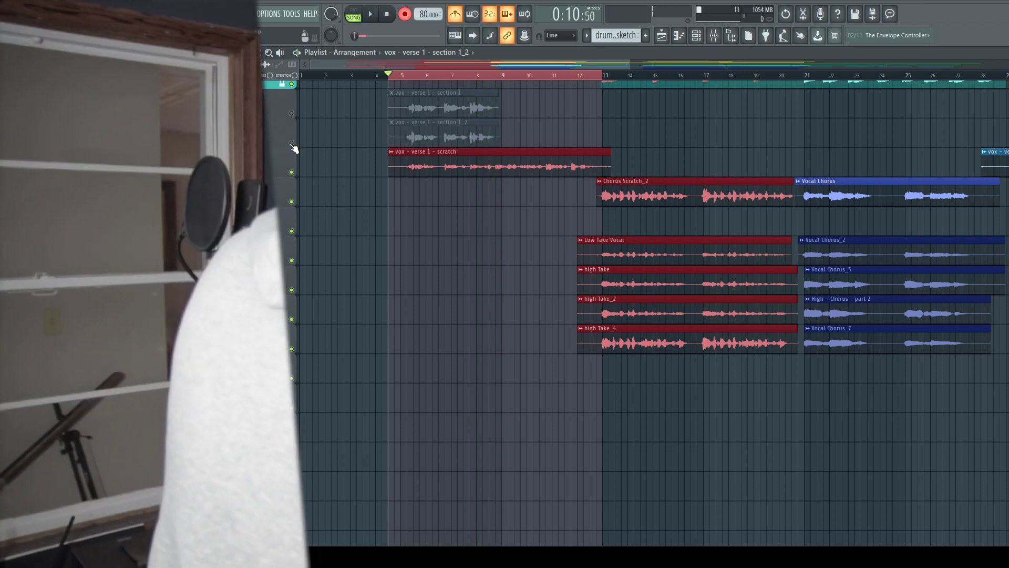
{"action": "scroll", "coordinate": [294, 149], "scroll_direction": "down", "scroll_amount": 2}
{"action": "scroll", "coordinate": [368, 209], "scroll_direction": "down", "scroll_amount": 3}
{"action": "key", "text": "space"}
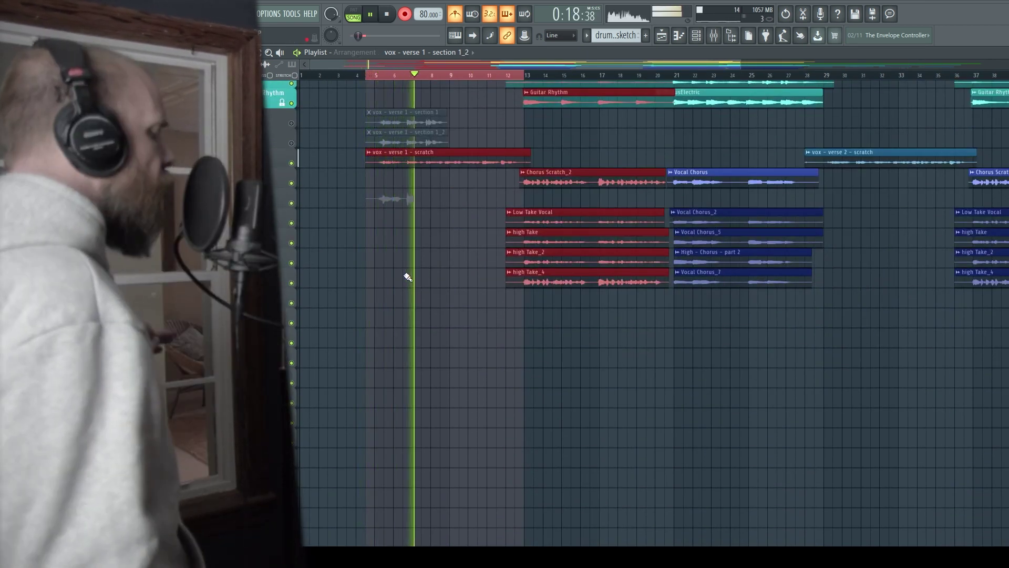
{"action": "key", "text": "space"}
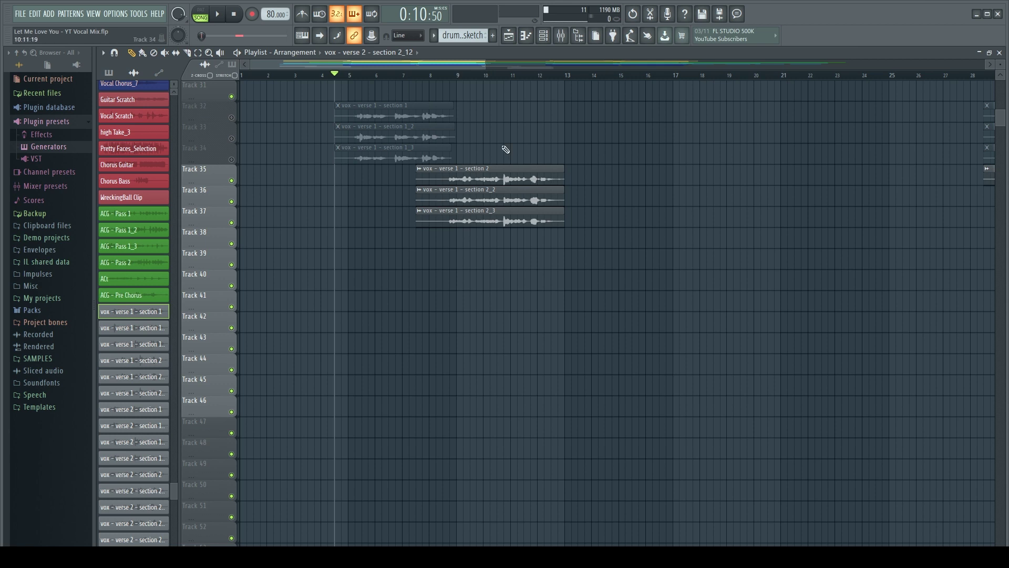
Unmute the take Tracks 32, 33 and 34 so their verse 1 and verse 2 clips play
{"action": "left_click_drag", "start_coordinate": [418, 64], "coordinate": [581, 69]}
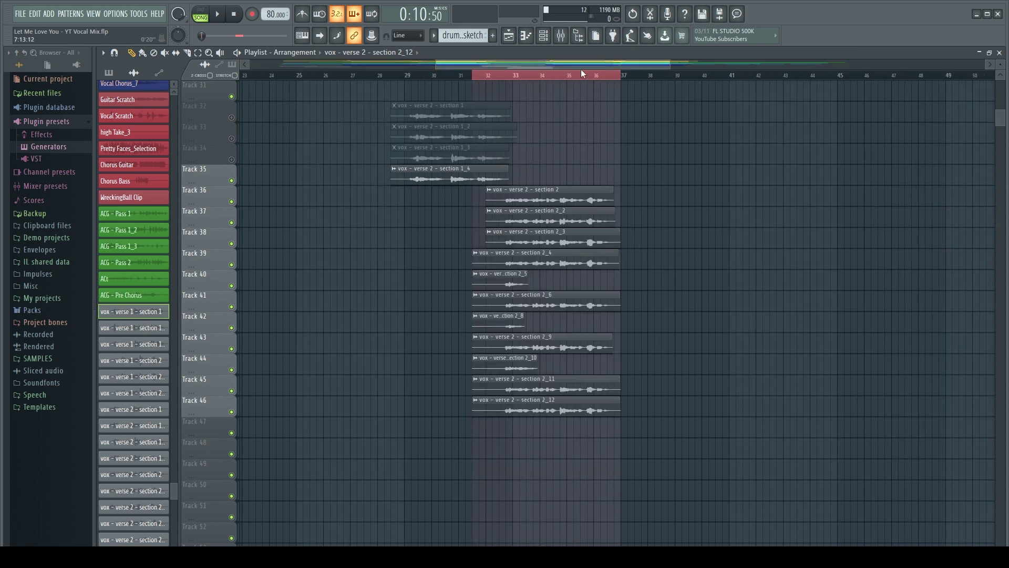
{"action": "left_click", "coordinate": [231, 118]}
{"action": "left_click", "coordinate": [231, 138]}
{"action": "left_click", "coordinate": [231, 160]}
{"action": "scroll", "coordinate": [557, 126], "scroll_direction": "up", "scroll_amount": 5}
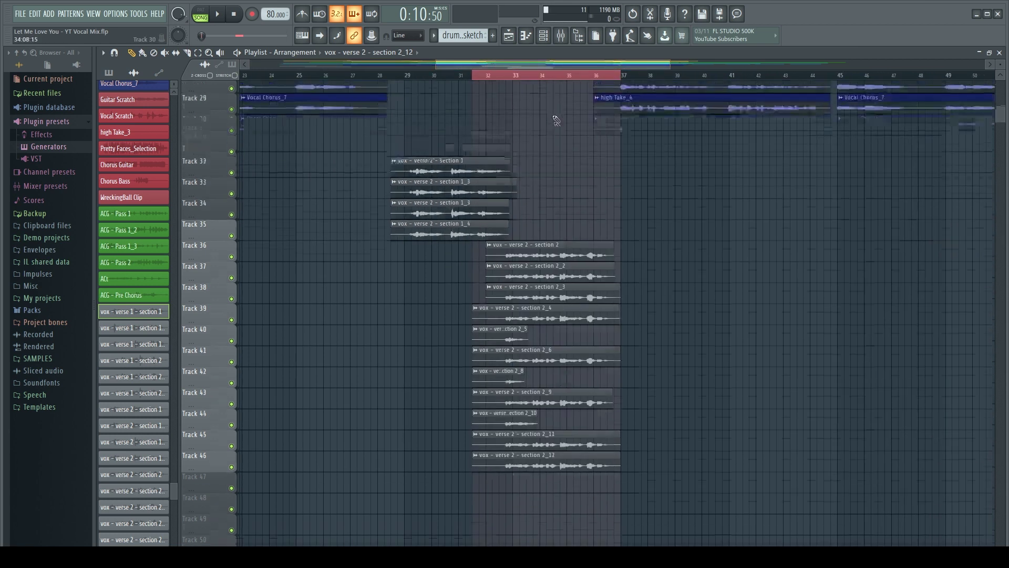
{"action": "scroll", "coordinate": [560, 141], "scroll_direction": "down", "scroll_amount": 5}
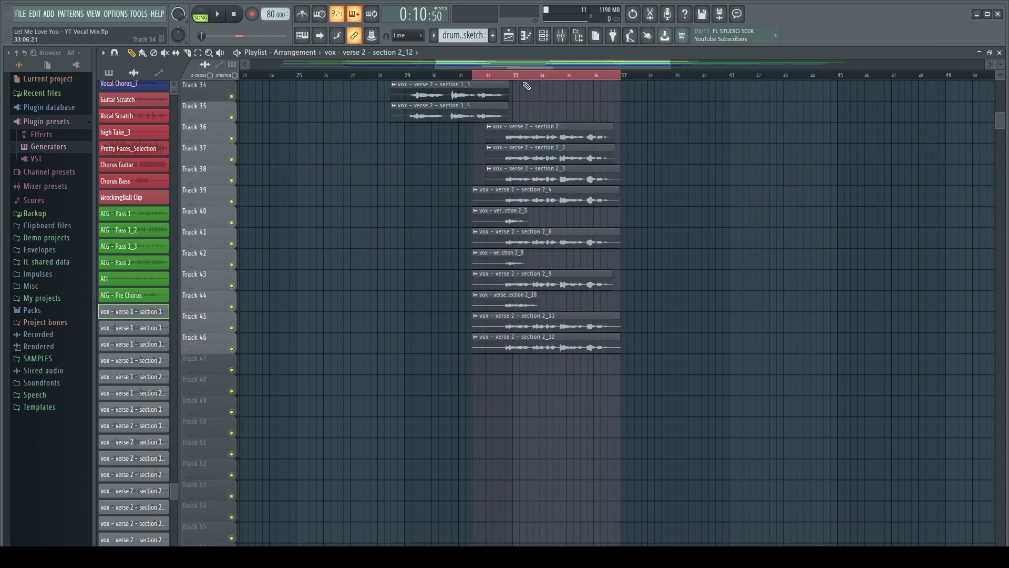
{"action": "left_click_drag", "start_coordinate": [528, 67], "coordinate": [353, 162]}
{"action": "scroll", "coordinate": [353, 162], "scroll_direction": "up", "scroll_amount": 3}
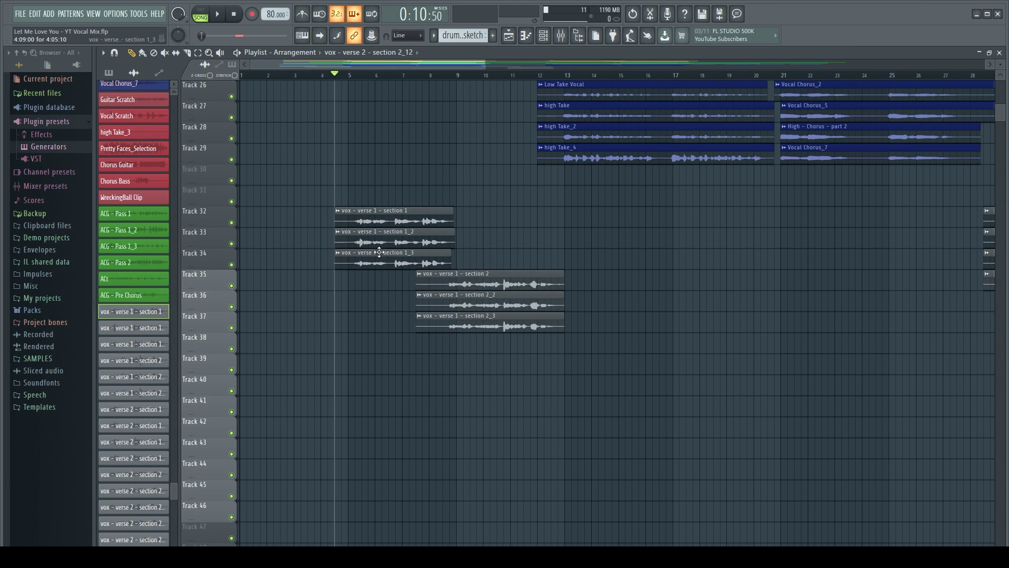
{"action": "key", "text": "F6"}
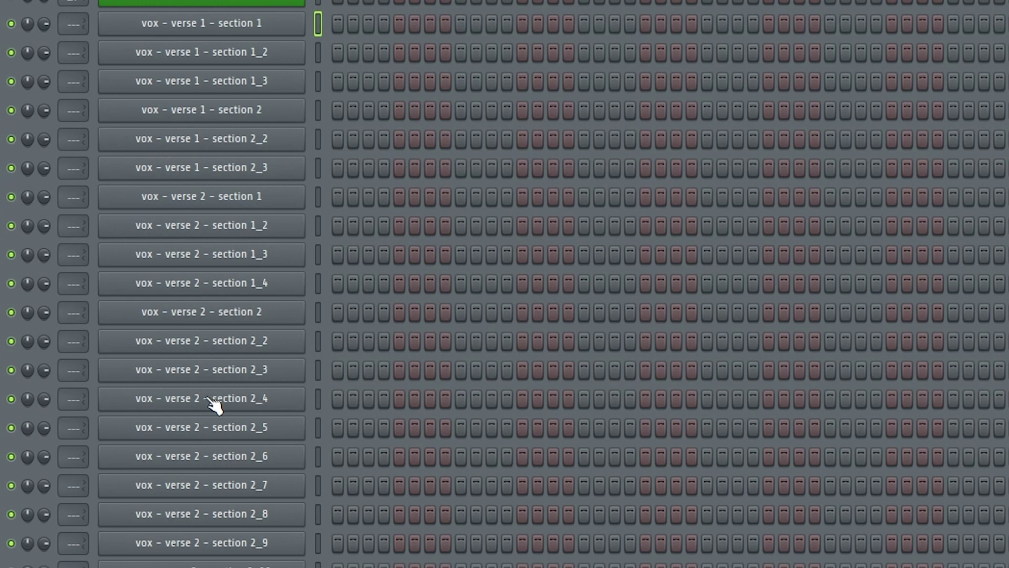
Select all vox take channels and link them to empty mixer Insert 14 with Ctrl+L
{"action": "left_click_drag", "start_coordinate": [318, 67], "coordinate": [318, 562]}
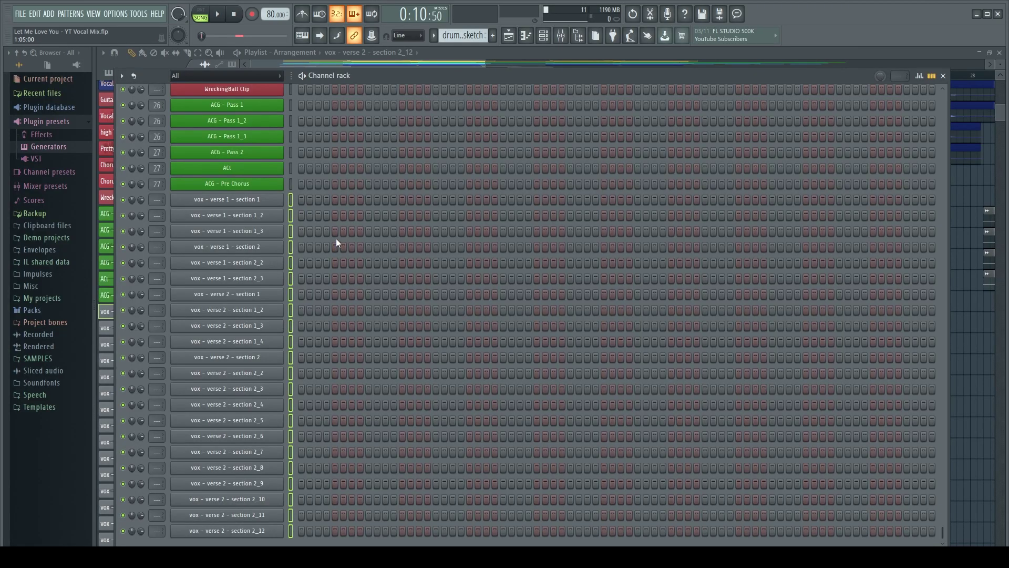
{"action": "key", "text": "F9"}
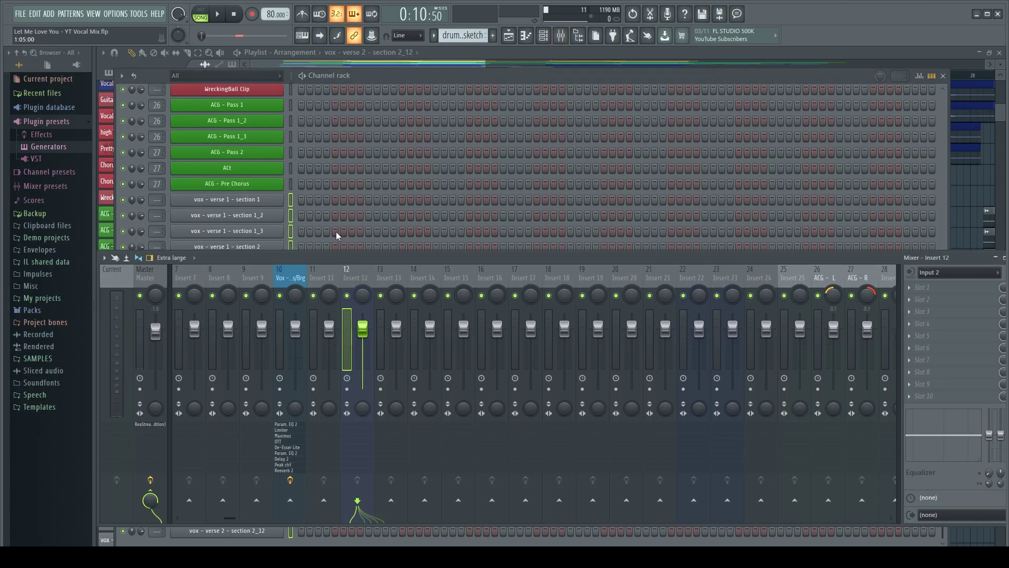
{"action": "left_click", "coordinate": [424, 277]}
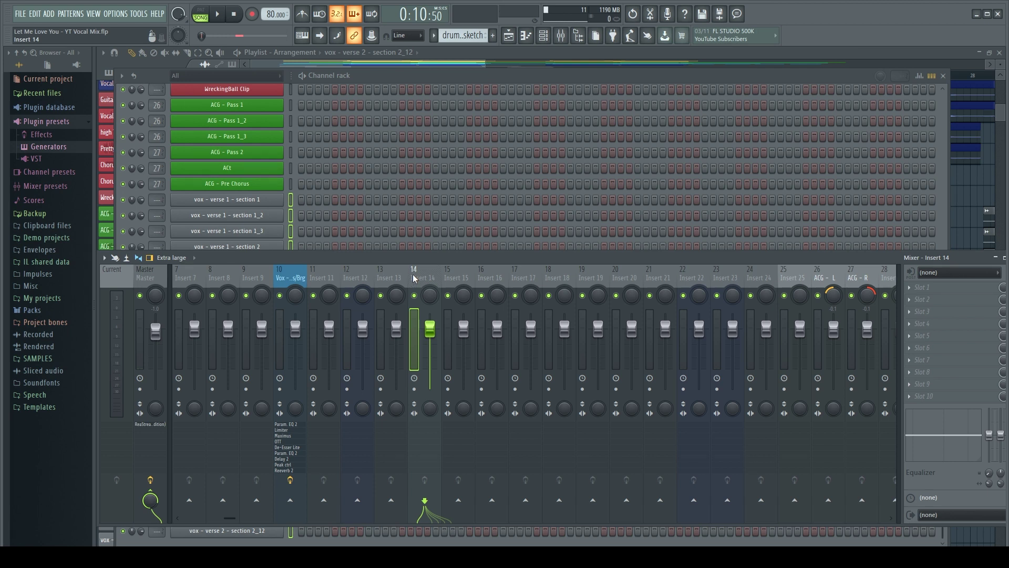
{"action": "key", "text": "ctrl+l"}
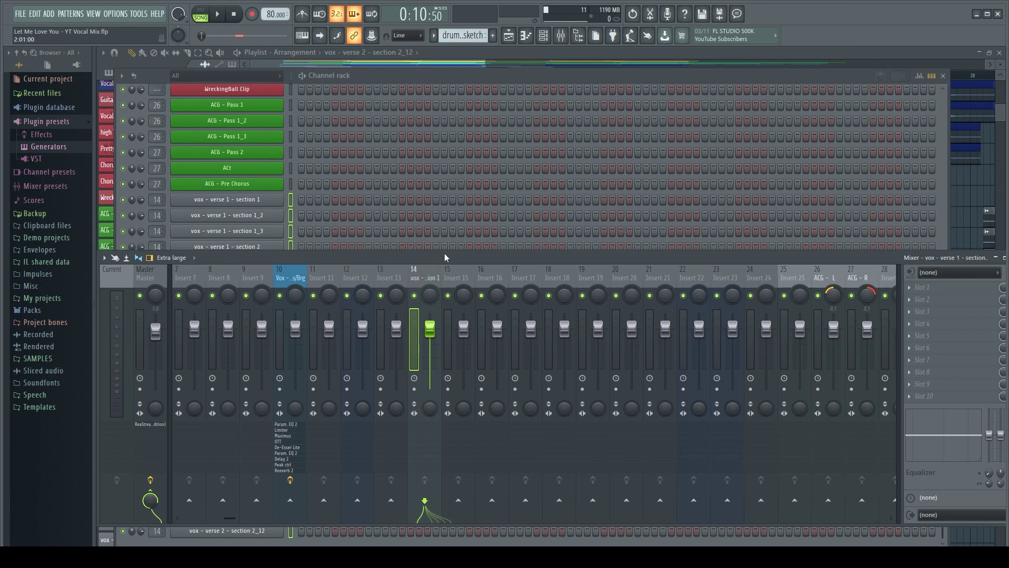
{"action": "left_click", "coordinate": [356, 74]}
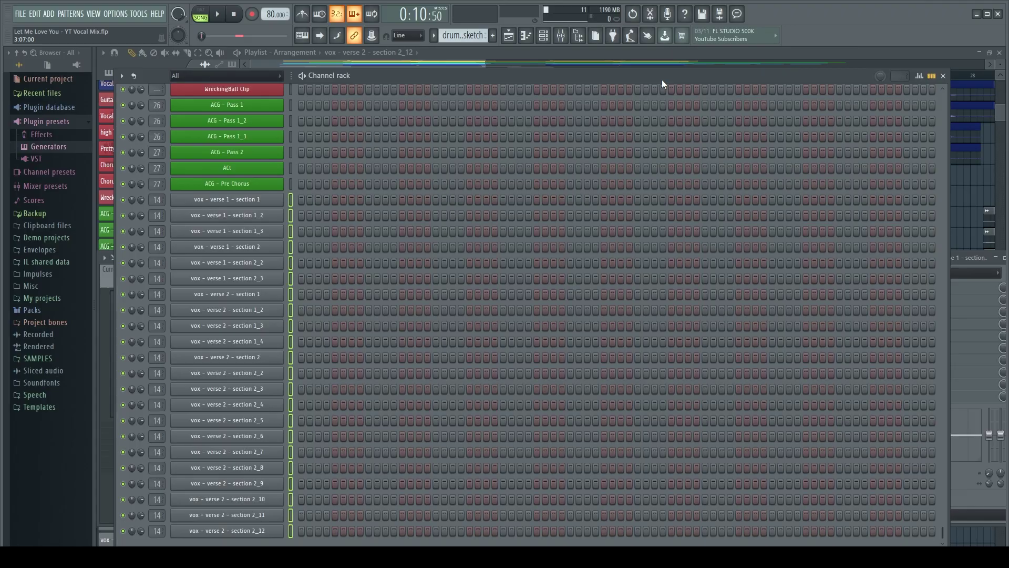
Zoom in on the verse 1 takes and set the section 1 clip's declicking to Crossfade (bleeding)
{"action": "key", "text": "F6"}
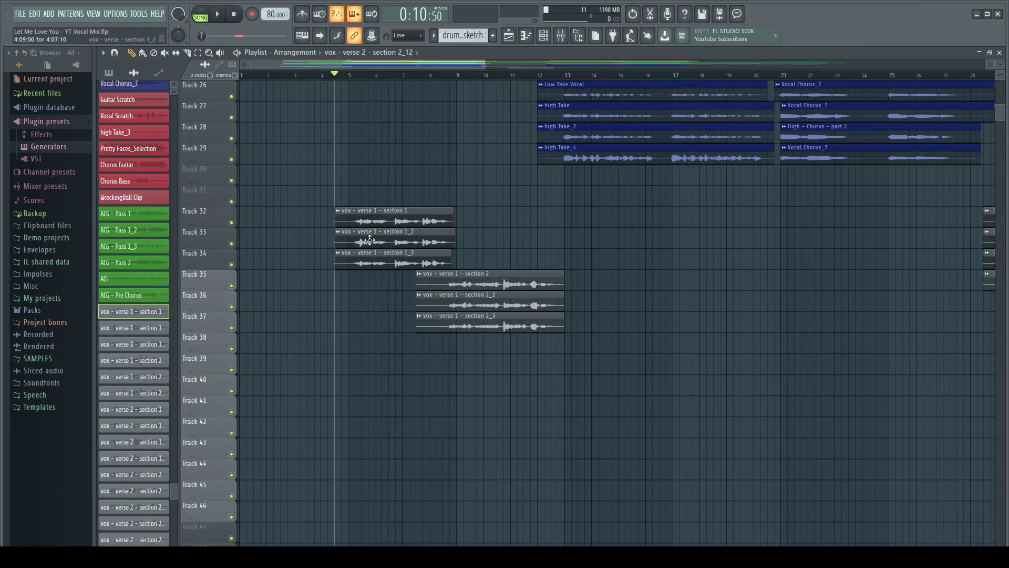
{"action": "scroll", "coordinate": [370, 242], "scroll_direction": "up", "scroll_amount": 3}
{"action": "scroll", "coordinate": [370, 242], "scroll_direction": "up", "scroll_amount": 3}
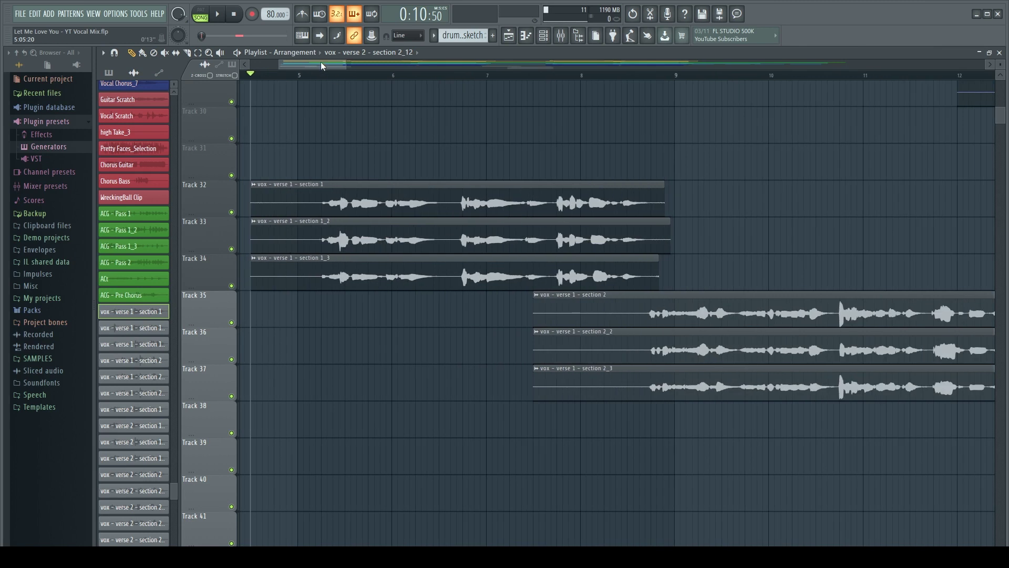
{"action": "left_click_drag", "start_coordinate": [321, 61], "coordinate": [325, 82]}
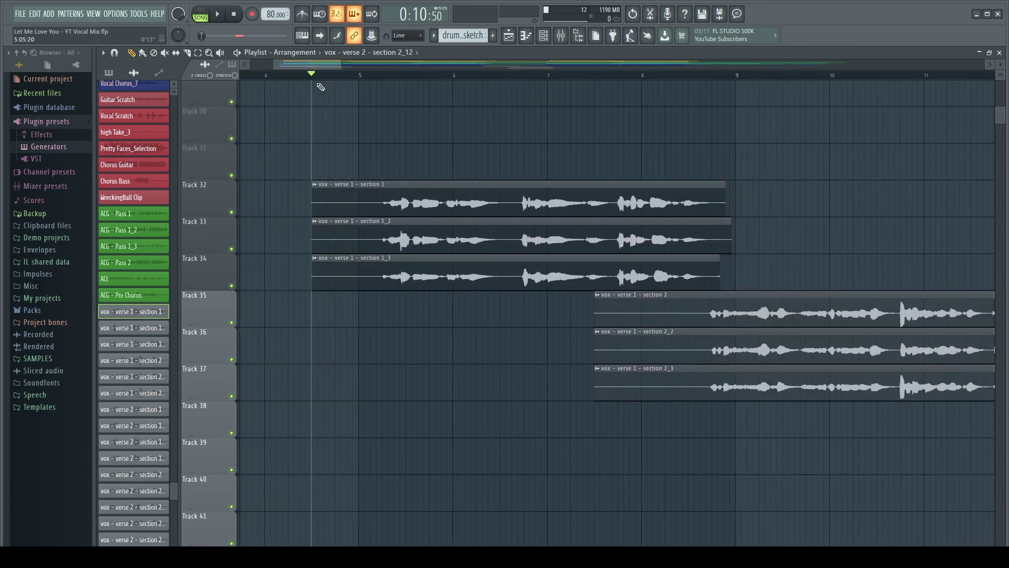
{"action": "scroll", "coordinate": [322, 194], "scroll_direction": "down", "scroll_amount": 5}
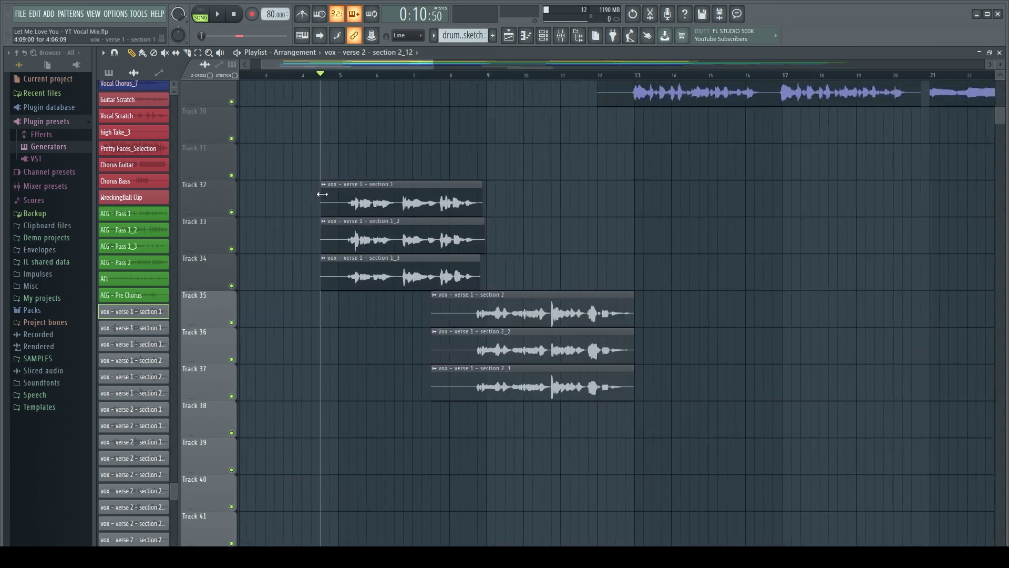
{"action": "scroll", "coordinate": [322, 193], "scroll_direction": "up", "scroll_amount": 4}
{"action": "scroll", "coordinate": [322, 194], "scroll_direction": "down", "scroll_amount": 2}
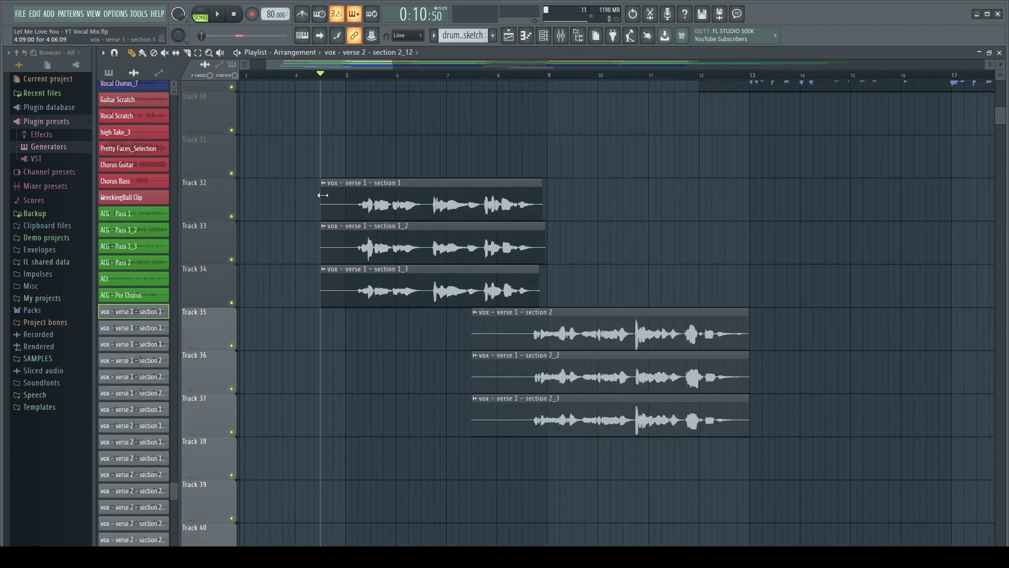
{"action": "scroll", "coordinate": [322, 194], "scroll_direction": "up", "scroll_amount": 3}
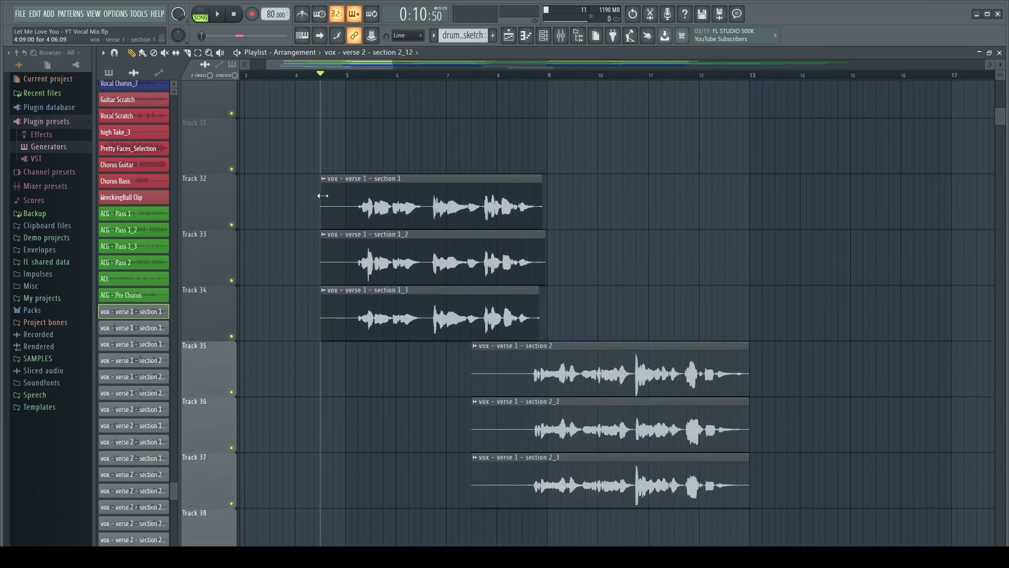
{"action": "scroll", "coordinate": [323, 195], "scroll_direction": "up", "scroll_amount": 2}
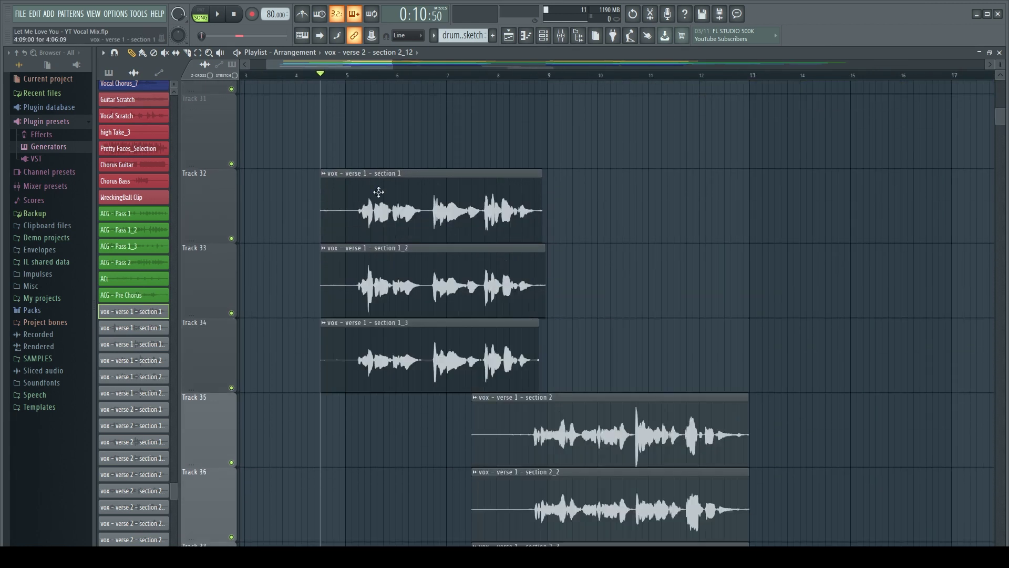
{"action": "left_click", "coordinate": [321, 173]}
{"action": "left_click", "coordinate": [335, 214]}
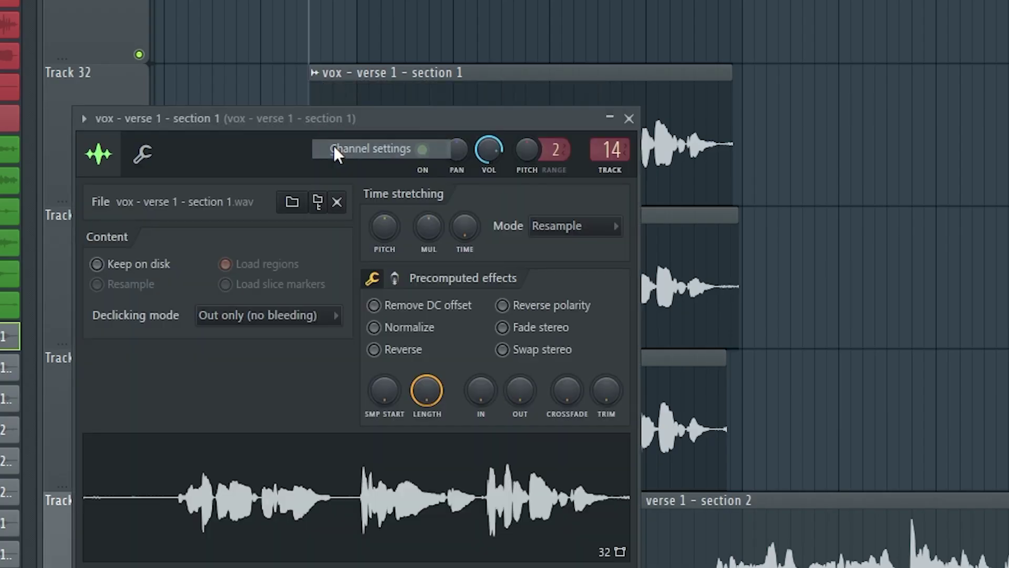
{"action": "left_click", "coordinate": [335, 315]}
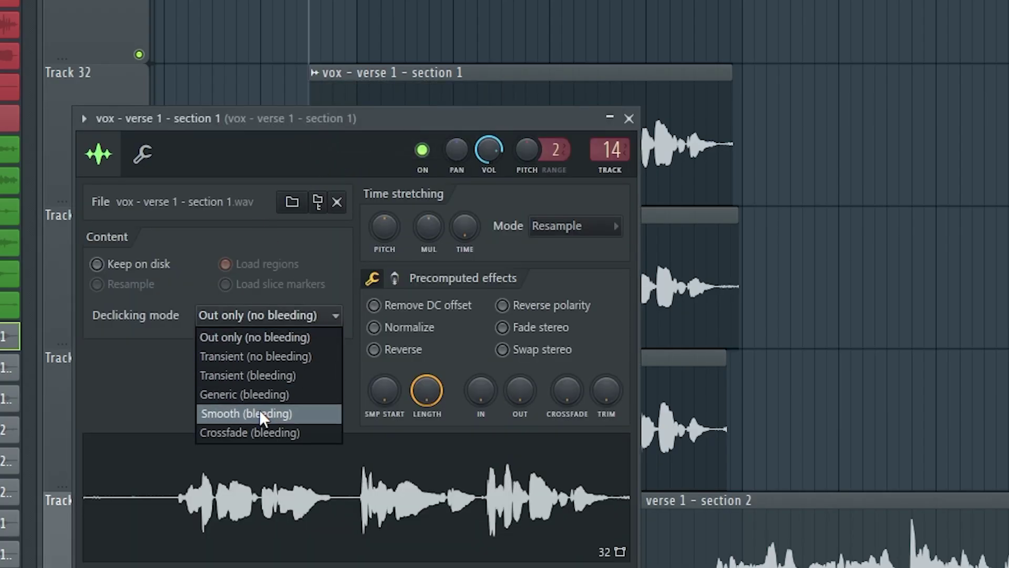
{"action": "left_click", "coordinate": [260, 432]}
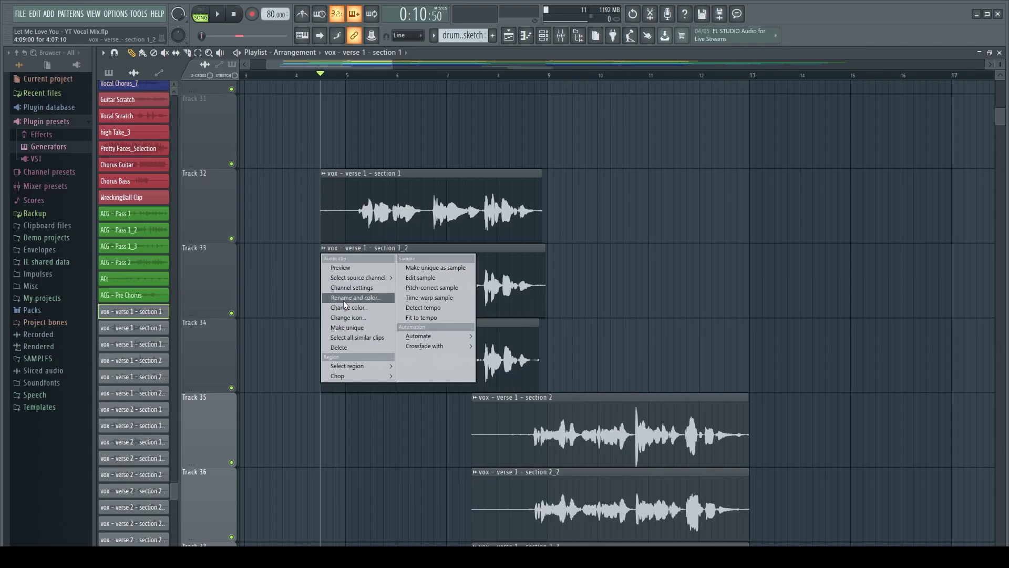
Go through the channel settings of the section 1_2, section 2, 2_2 and 2_3 vocal clips
{"action": "left_click", "coordinate": [342, 288]}
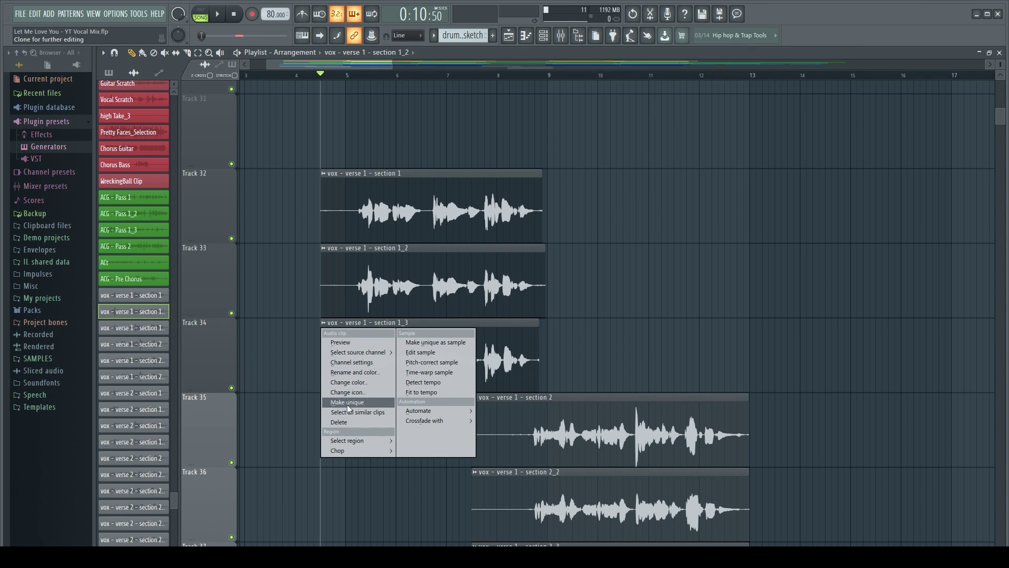
{"action": "left_click", "coordinate": [344, 358]}
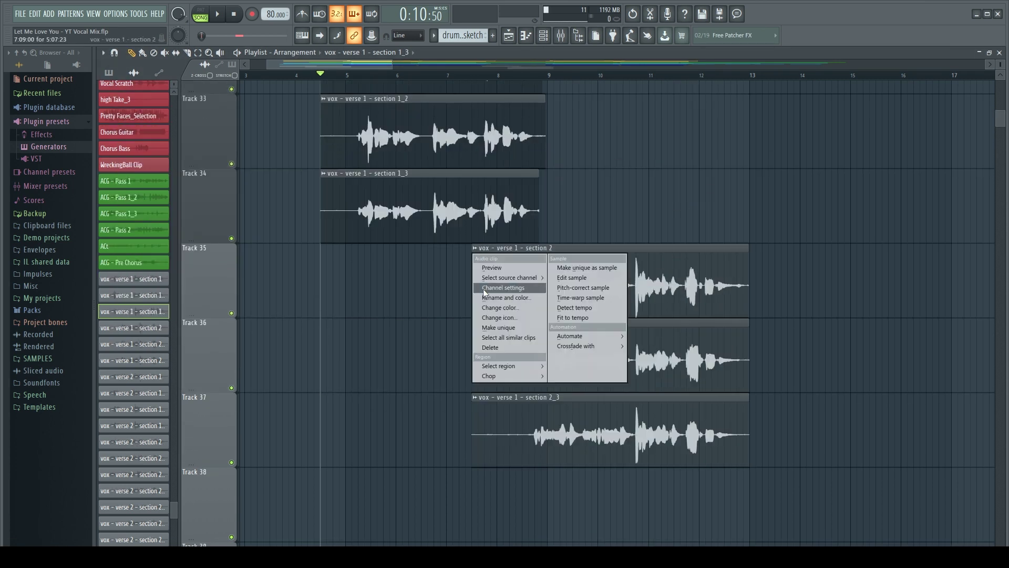
{"action": "left_click", "coordinate": [483, 289]}
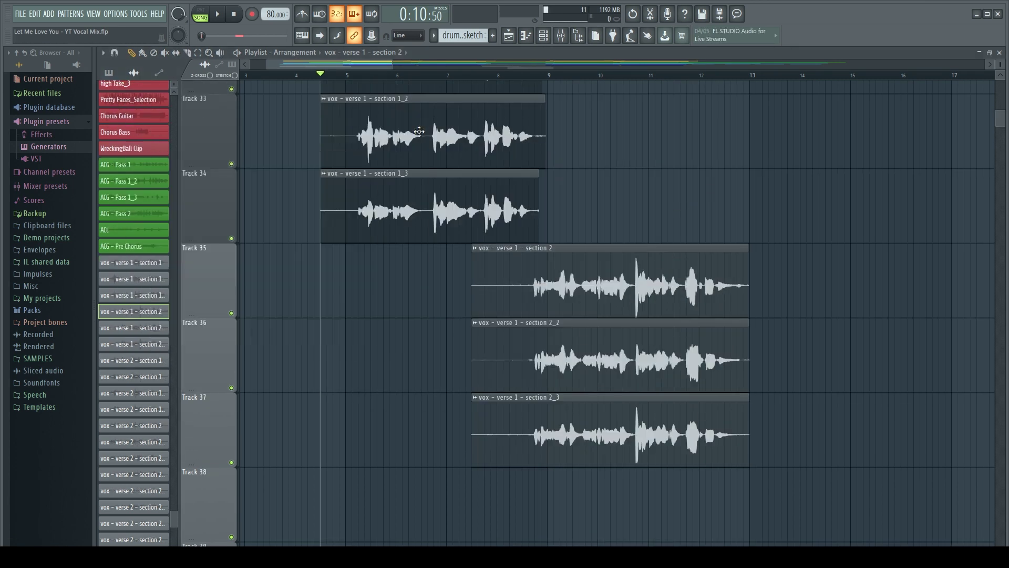
{"action": "right_click", "coordinate": [473, 324]}
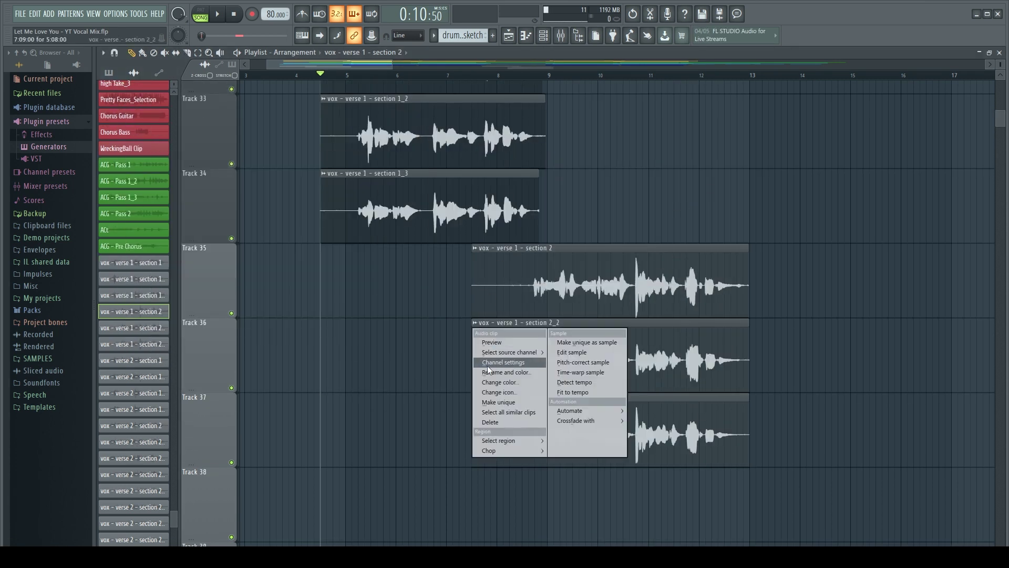
{"action": "left_click", "coordinate": [487, 364]}
{"action": "right_click", "coordinate": [474, 397]}
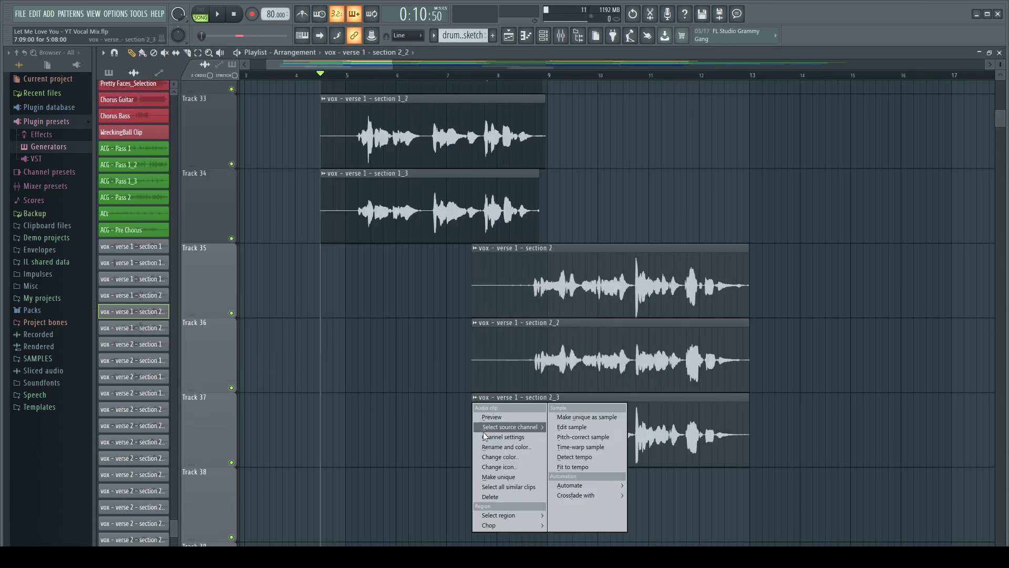
{"action": "left_click", "coordinate": [489, 438]}
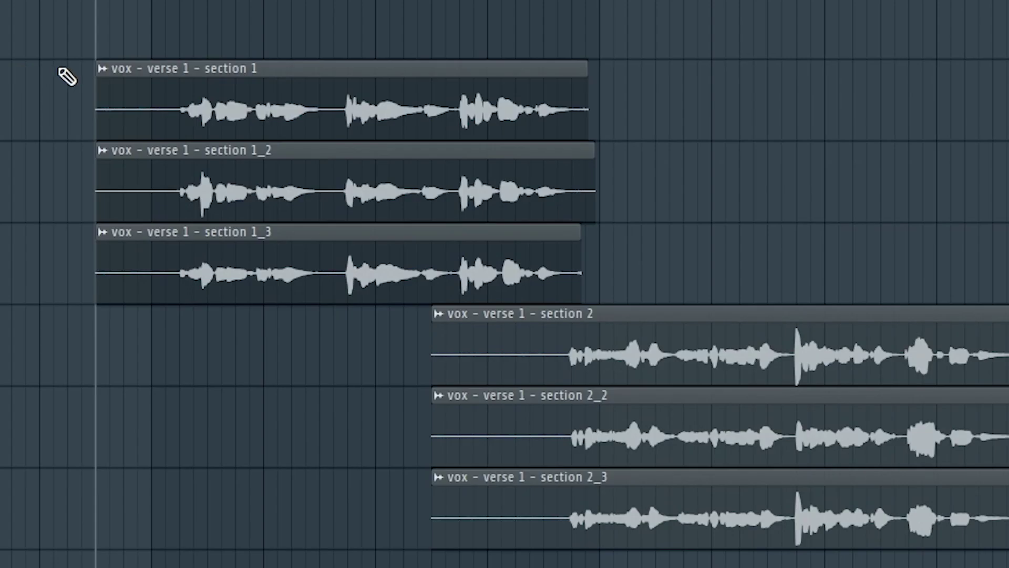
{"action": "scroll", "coordinate": [98, 88], "scroll_direction": "up", "scroll_amount": 3}
{"action": "scroll", "coordinate": [106, 97], "scroll_direction": "up", "scroll_amount": 5}
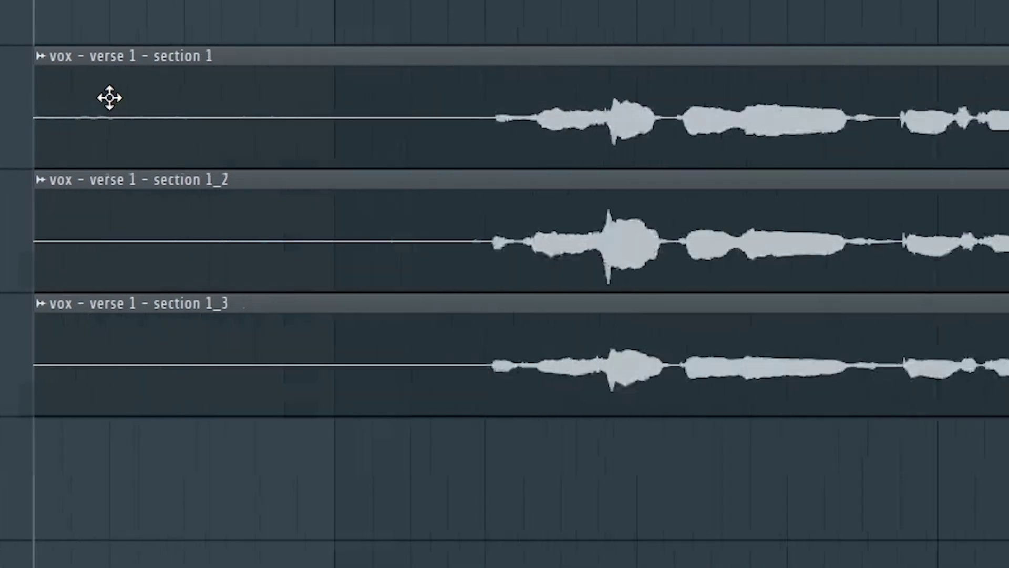
Trim the section 1 clip on Track 32 to start later, near where the singing begins
{"action": "left_click_drag", "start_coordinate": [38, 111], "coordinate": [463, 108]}
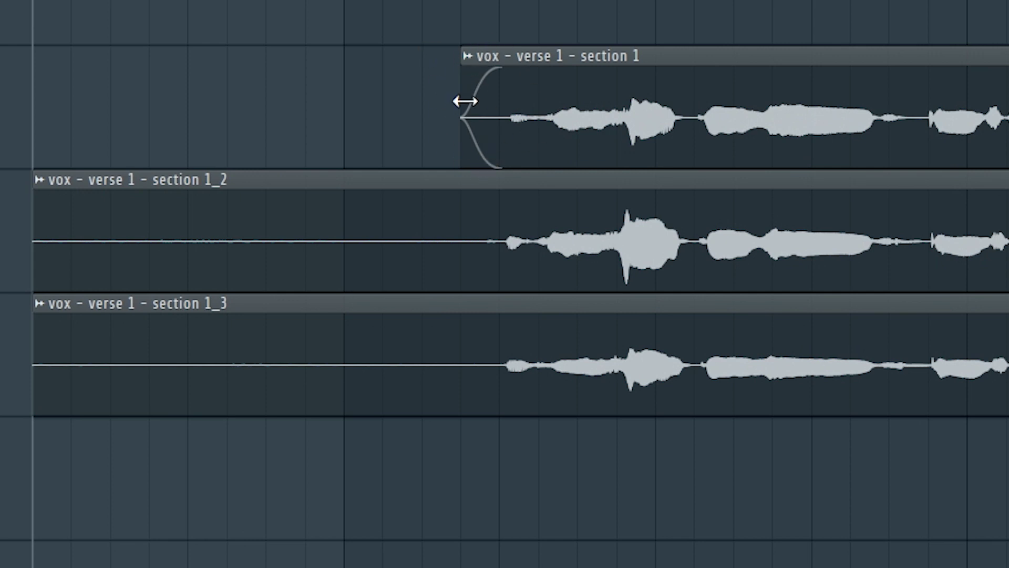
{"action": "left_click_drag", "start_coordinate": [465, 124], "coordinate": [422, 116]}
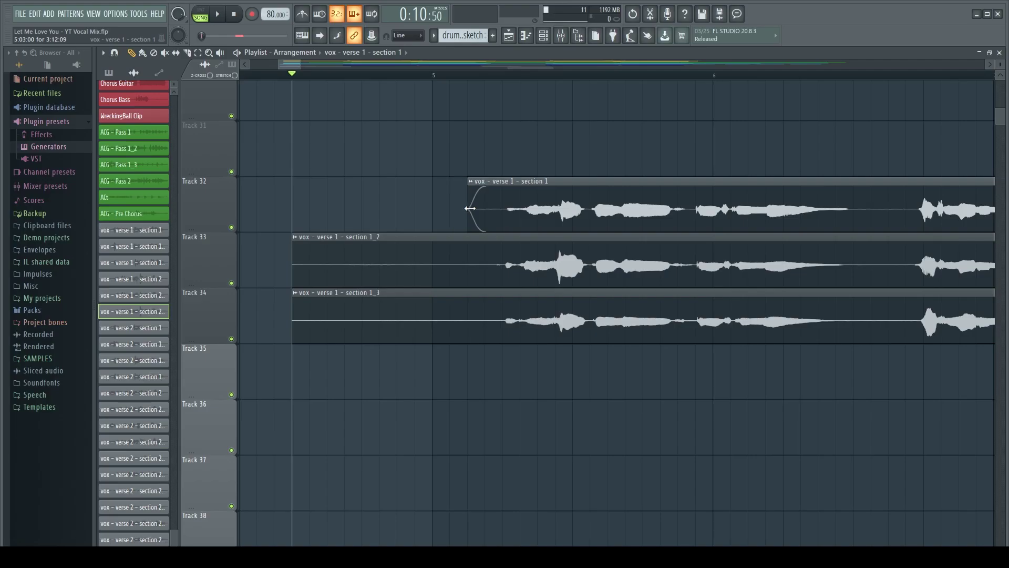
{"action": "left_click_drag", "start_coordinate": [499, 210], "coordinate": [467, 210]}
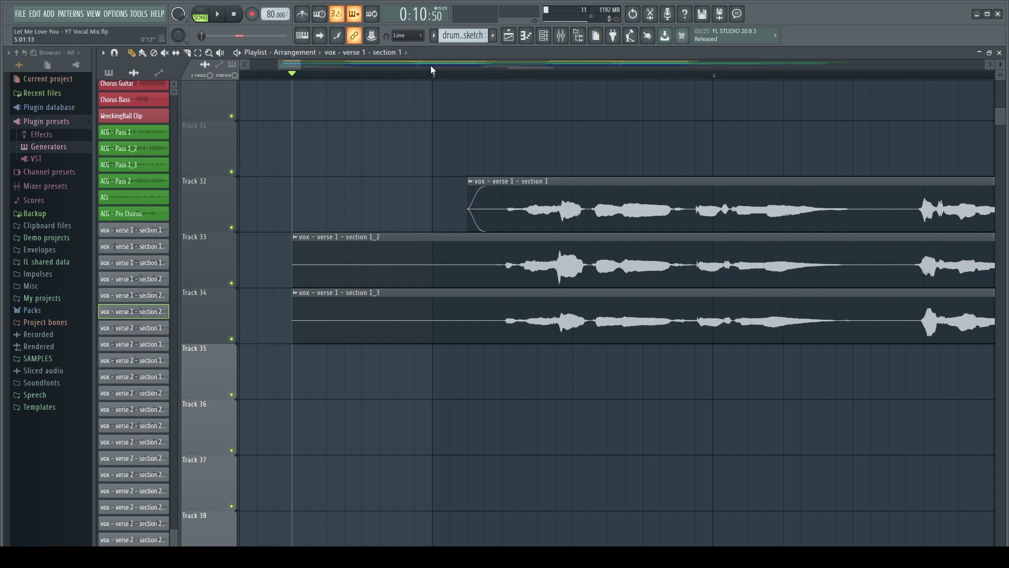
{"action": "left_click_drag", "start_coordinate": [294, 65], "coordinate": [301, 68]}
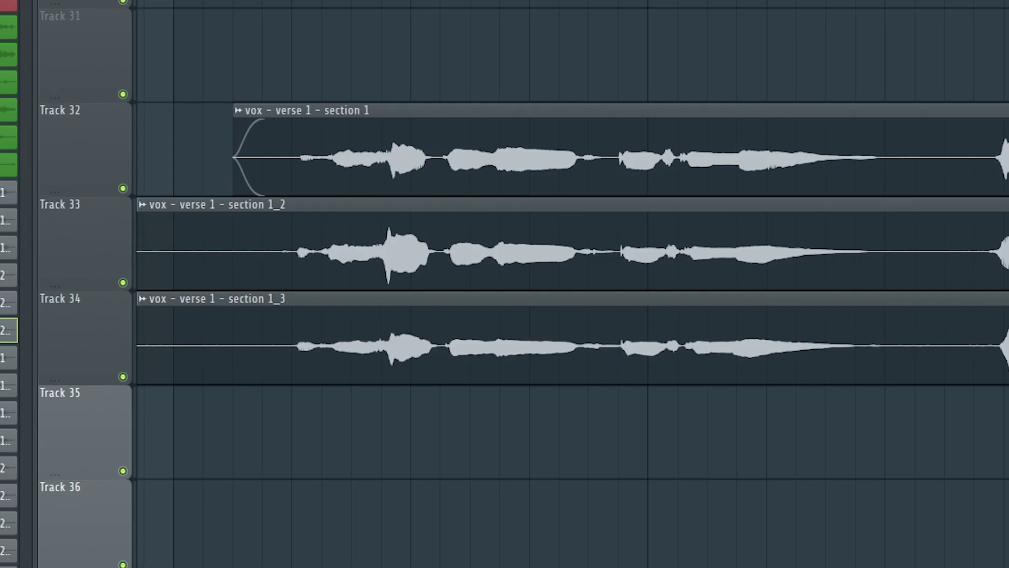
{"action": "scroll", "coordinate": [572, 241], "scroll_direction": "right", "scroll_amount": 3}
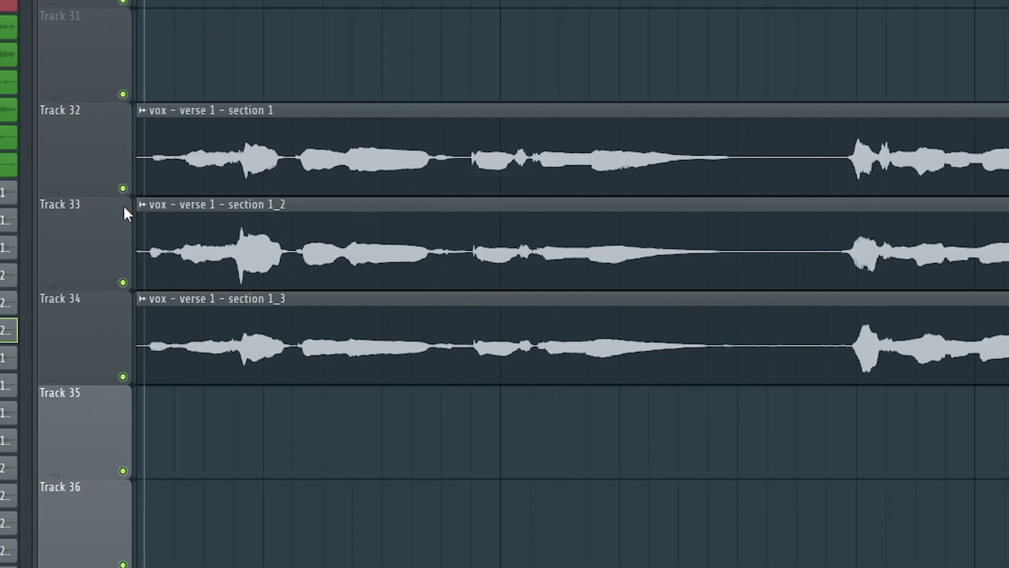
Mute Tracks 33 and 34, then slice all three section 1 takes at two phrase breaks
{"action": "left_click", "coordinate": [123, 283]}
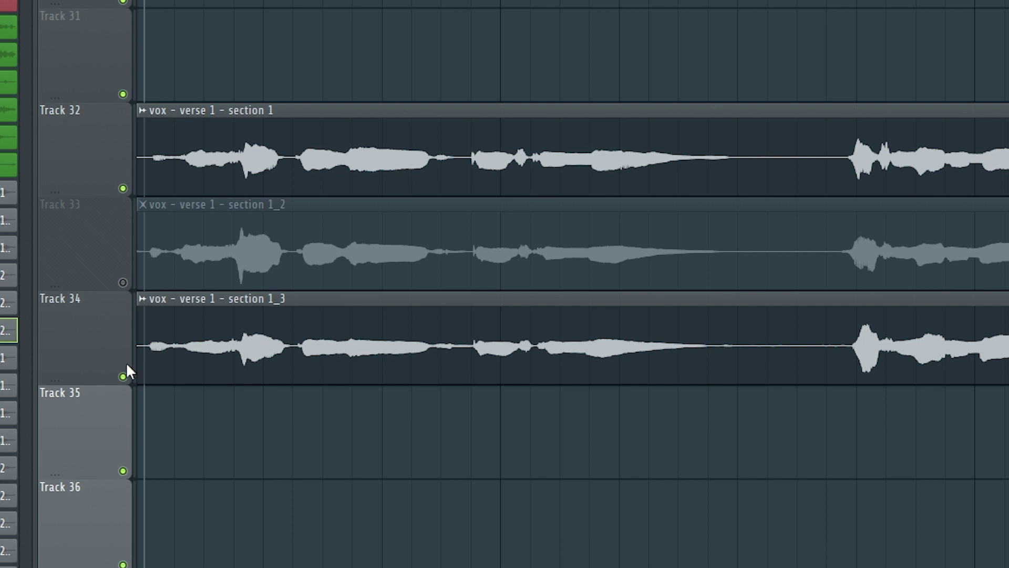
{"action": "left_click", "coordinate": [123, 376]}
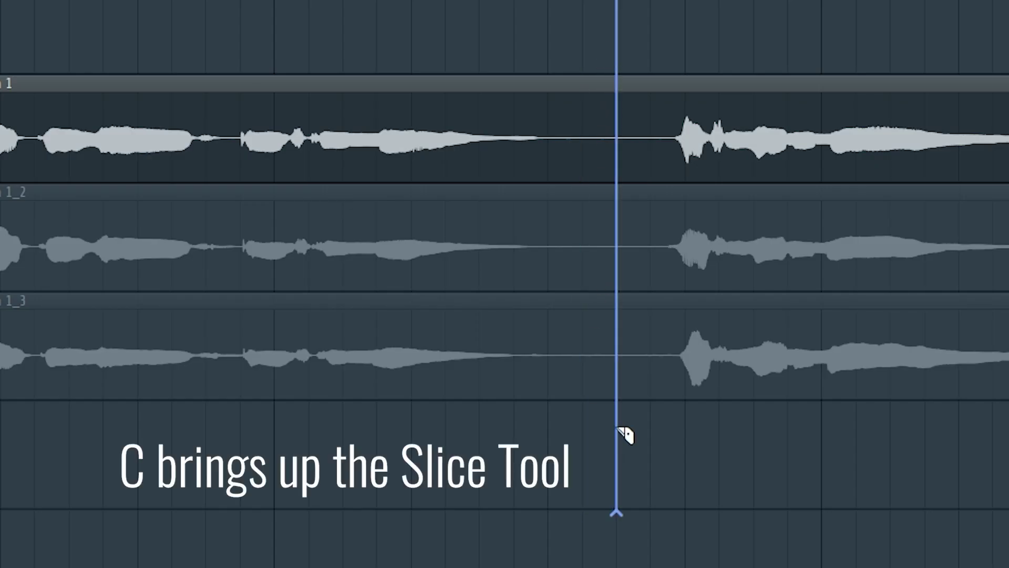
{"action": "left_click", "coordinate": [617, 428]}
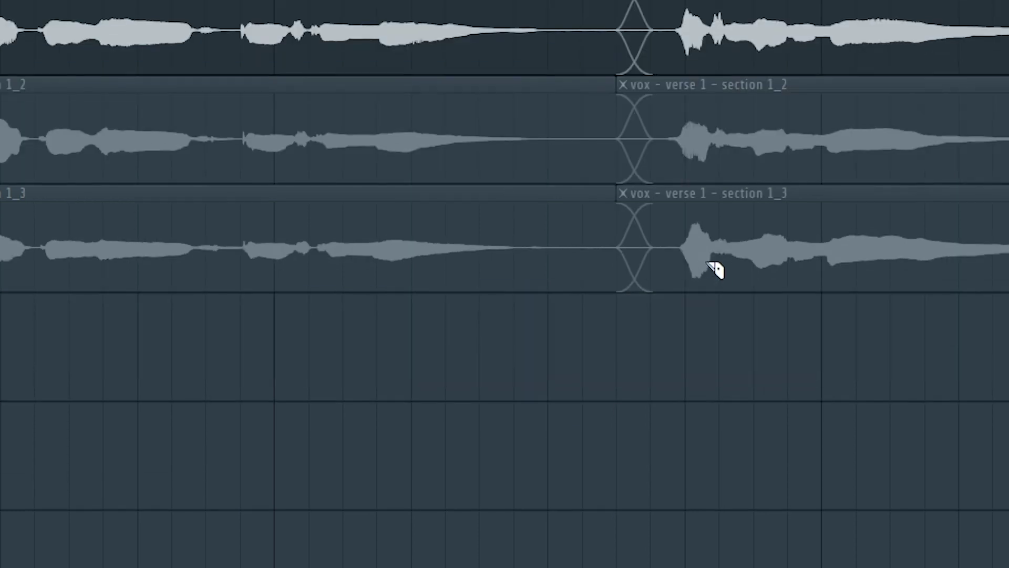
{"action": "scroll", "coordinate": [780, 128], "scroll_direction": "down", "scroll_amount": 3}
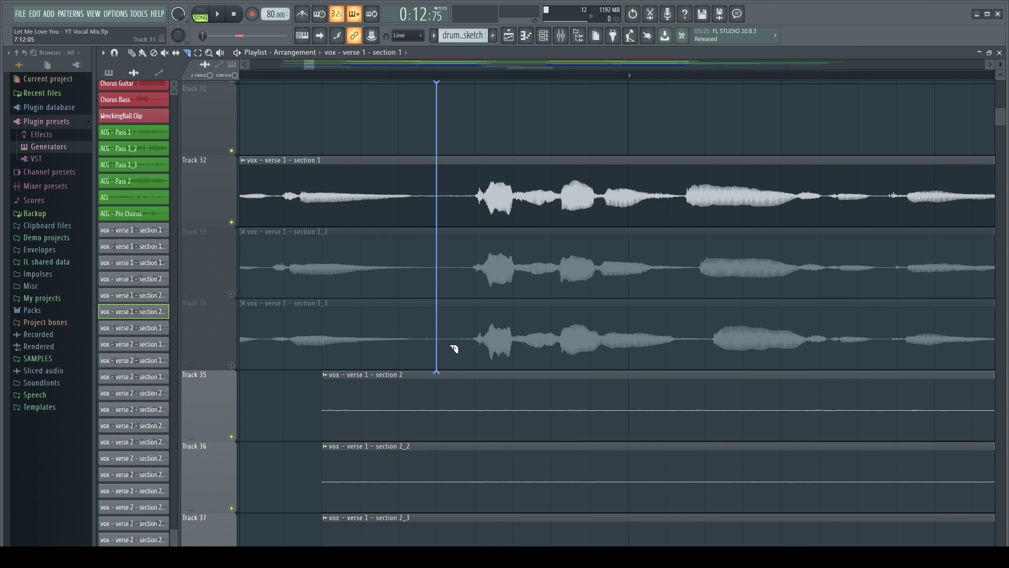
{"action": "left_click", "coordinate": [459, 345]}
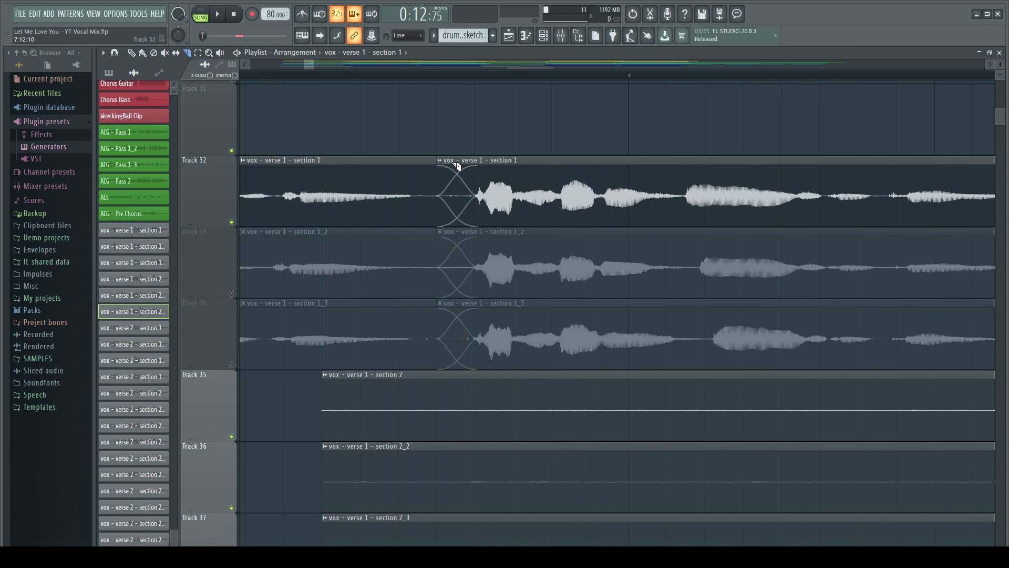
{"action": "left_click_drag", "start_coordinate": [309, 65], "coordinate": [297, 67]}
{"action": "scroll", "coordinate": [449, 256], "scroll_direction": "down", "scroll_amount": 5}
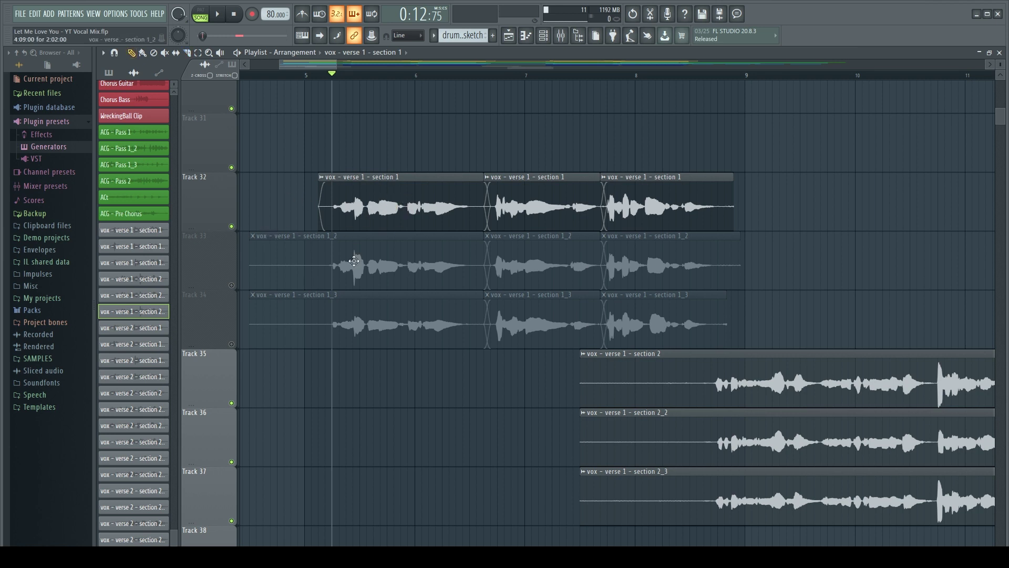
Play the takes, then audition Track 33's take alone with Track 32 muted
{"action": "key", "text": "space"}
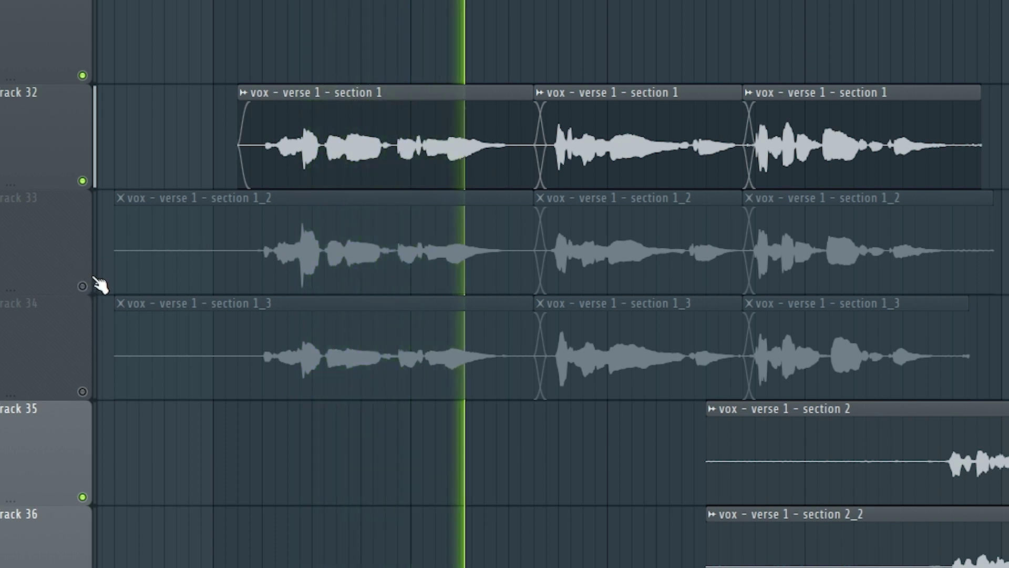
{"action": "key", "text": "space"}
{"action": "left_click", "coordinate": [82, 286]}
{"action": "left_click", "coordinate": [83, 181]}
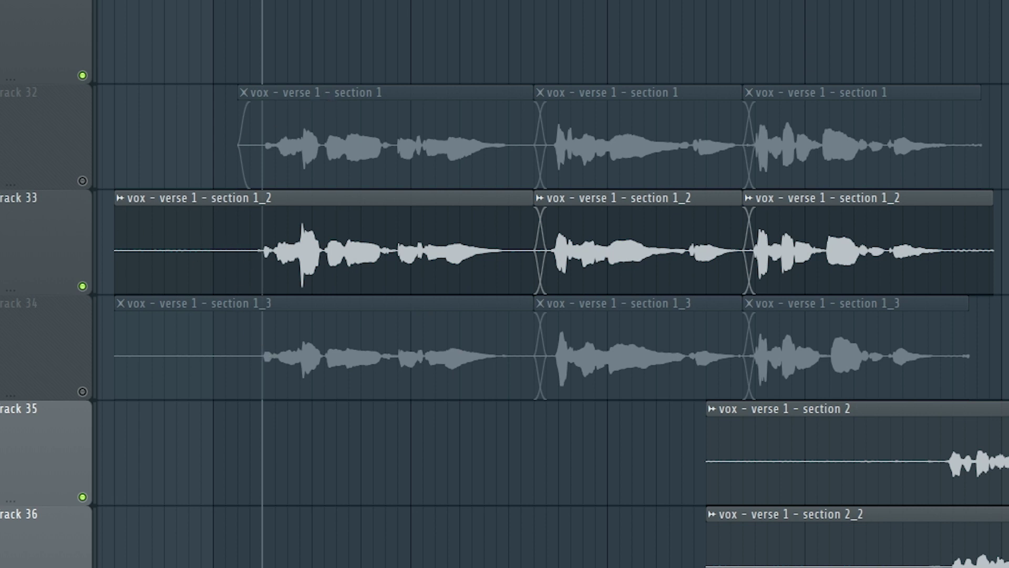
{"action": "key", "text": "space"}
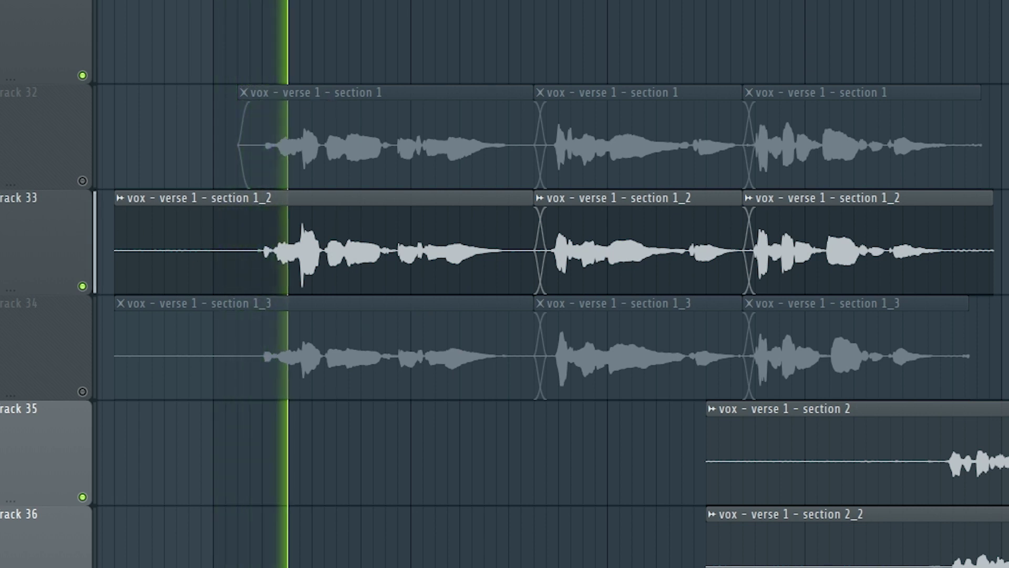
{"action": "left_click", "coordinate": [83, 285]}
{"action": "key", "text": "space"}
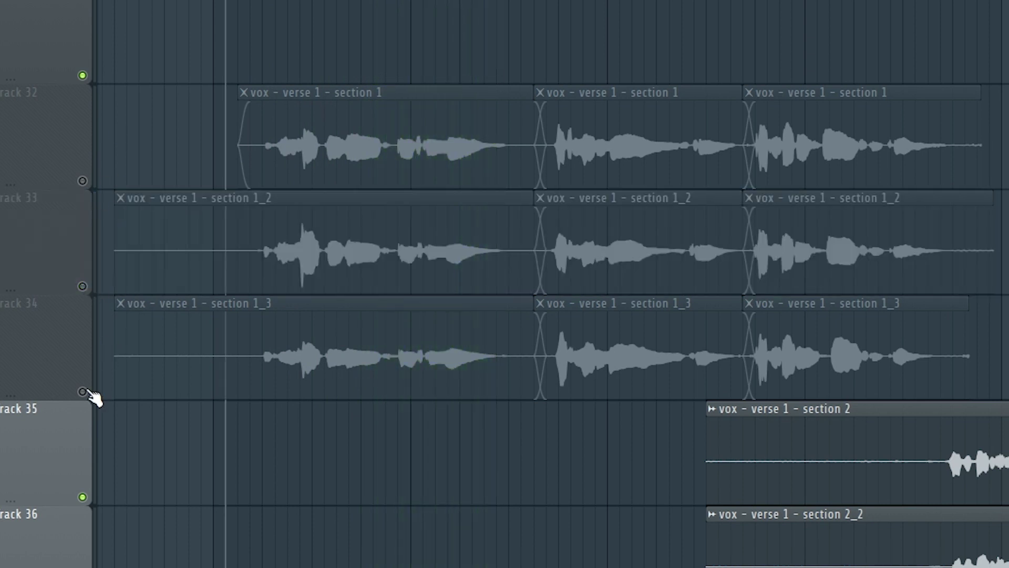
Audition Track 34's and Track 32's takes, finishing with only Track 33 unmuted
{"action": "left_click", "coordinate": [84, 391]}
{"action": "key", "text": "space"}
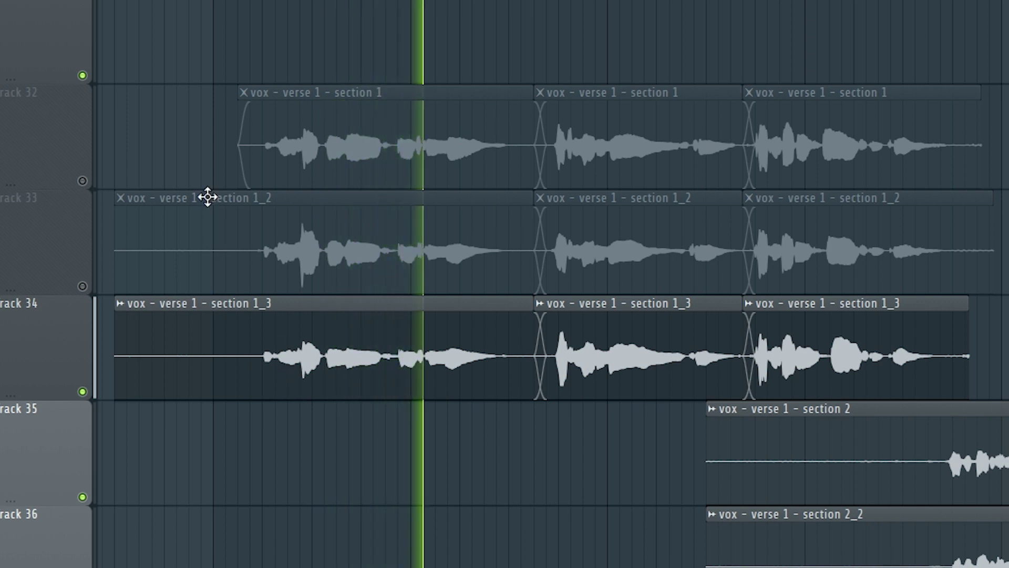
{"action": "key", "text": "space"}
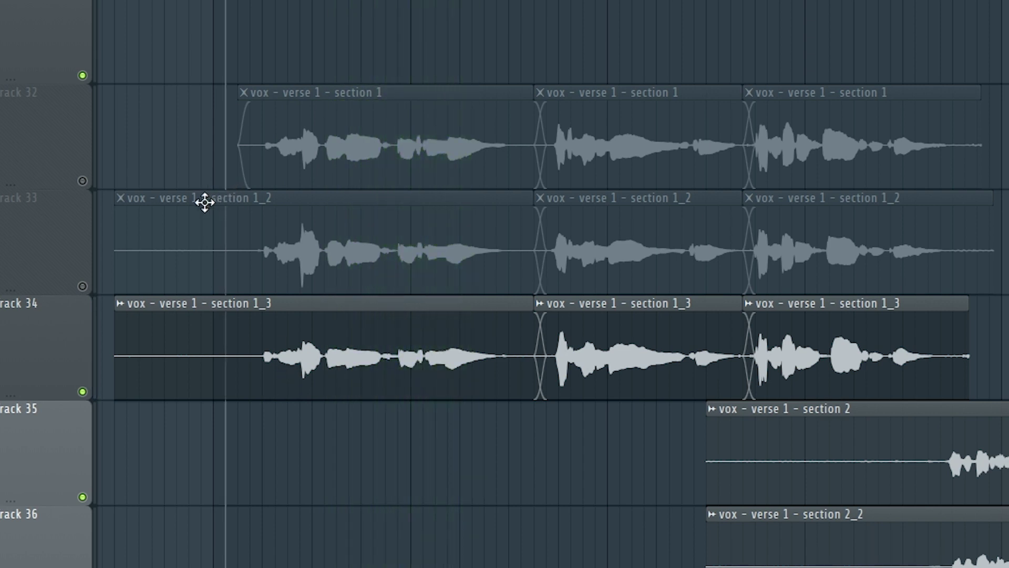
{"action": "left_click", "coordinate": [84, 392]}
{"action": "left_click", "coordinate": [82, 180]}
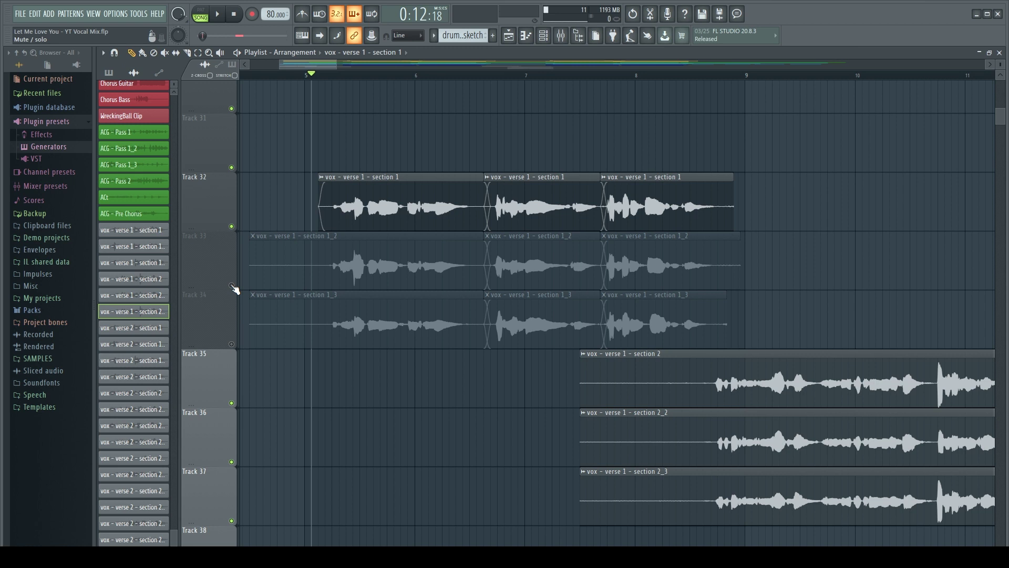
{"action": "key", "text": "space"}
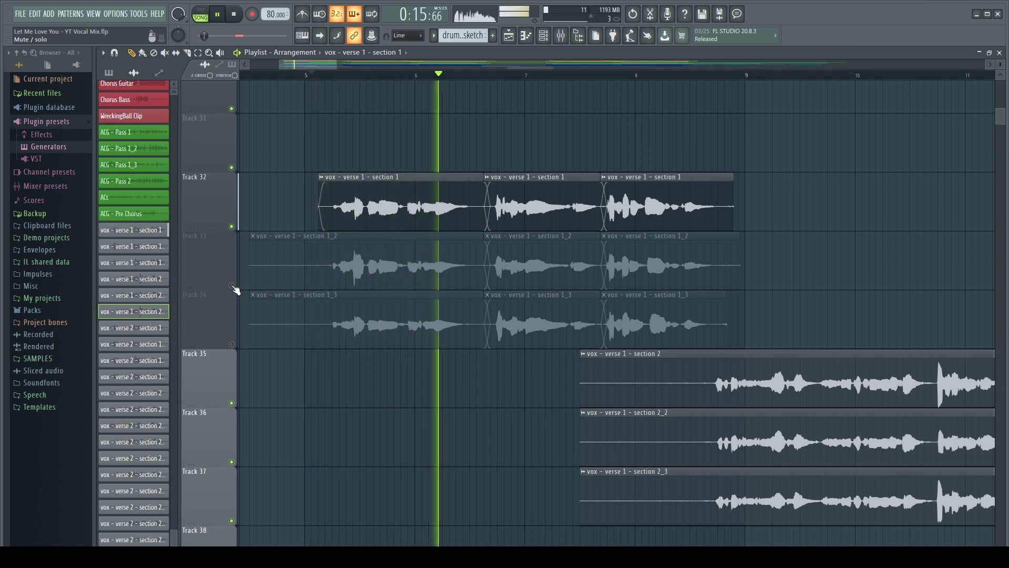
{"action": "left_click", "coordinate": [231, 284]}
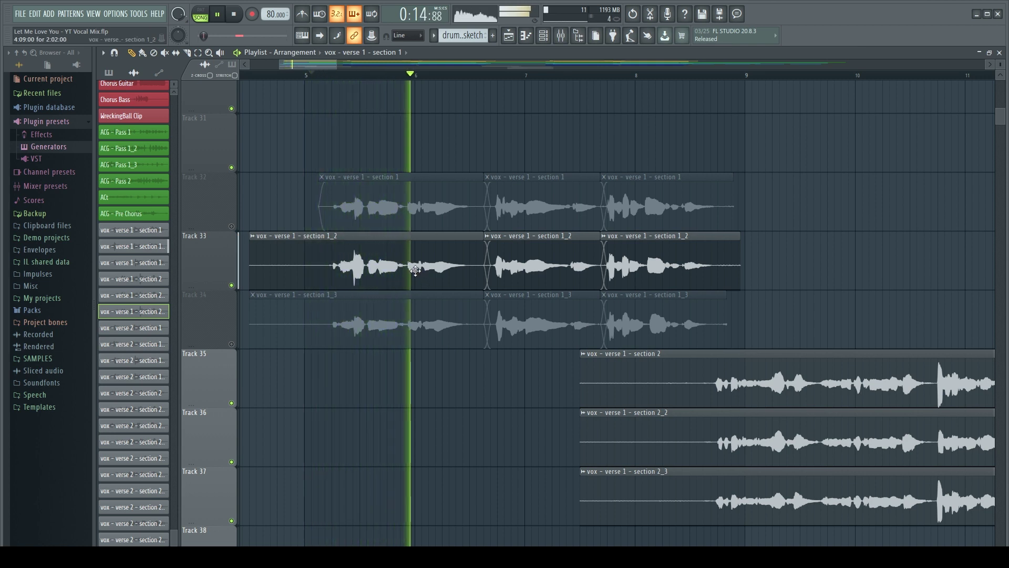
{"action": "key", "text": "space"}
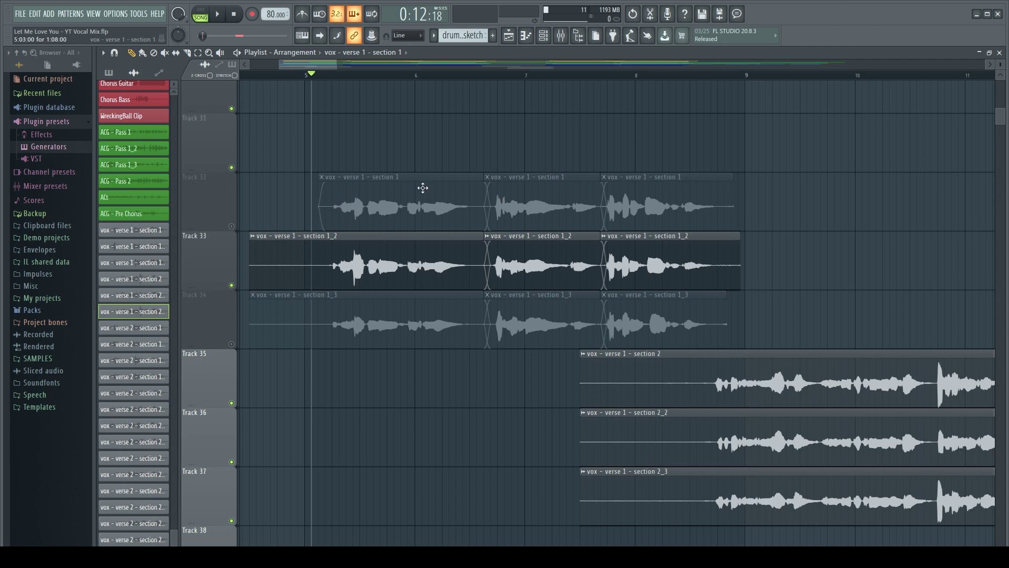
Unmute Track 32, mute the first slices on Tracks 32 and 34, play back, then mute Tracks 33 and 34
{"action": "left_click", "coordinate": [231, 227]}
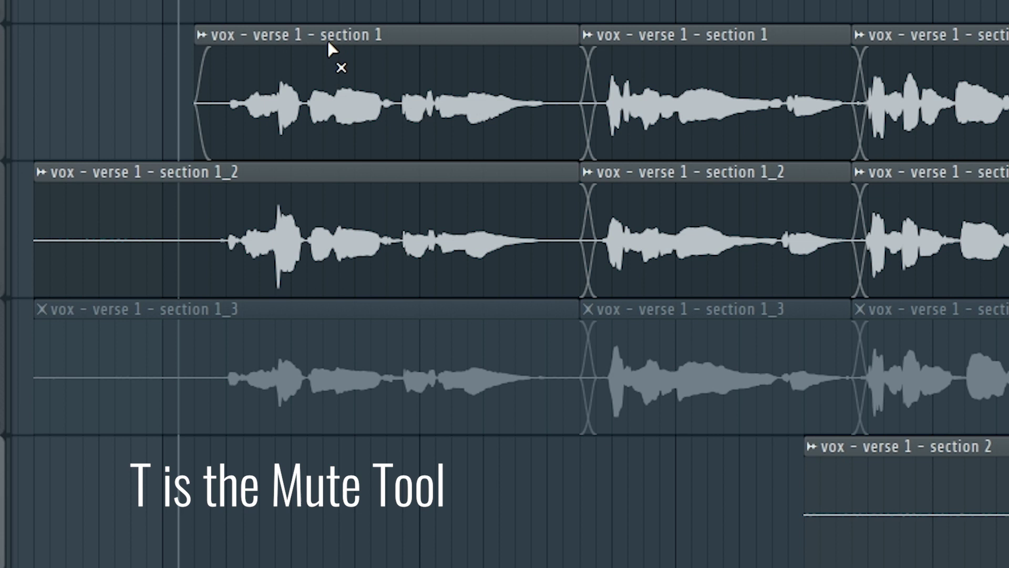
{"action": "left_click", "coordinate": [376, 179]}
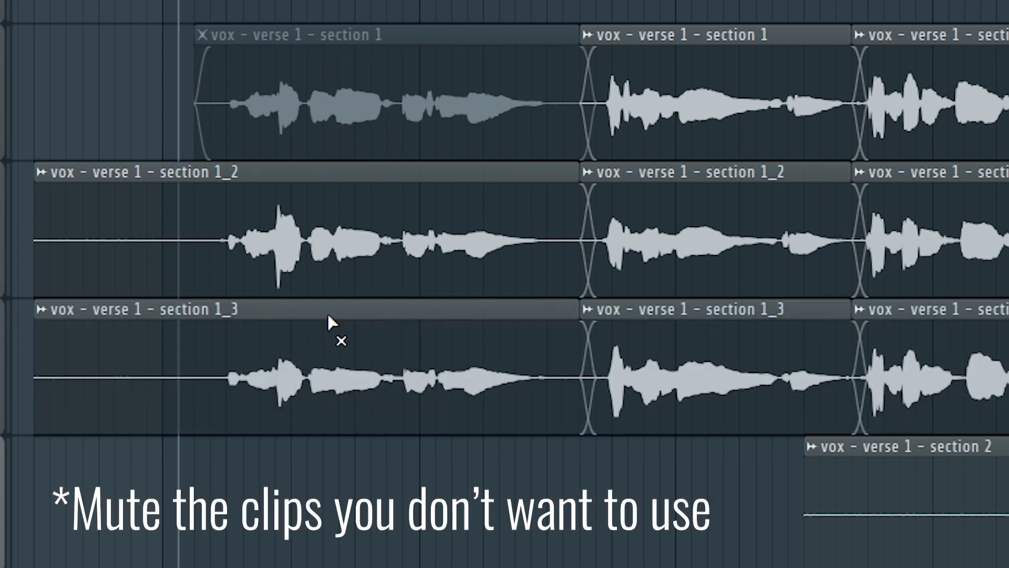
{"action": "left_click", "coordinate": [331, 322]}
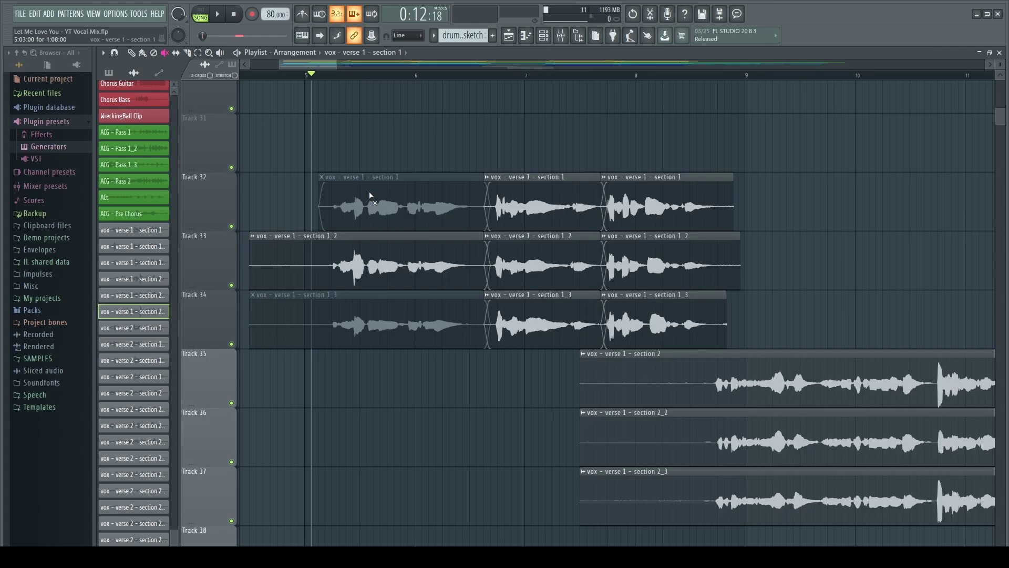
{"action": "key", "text": "space"}
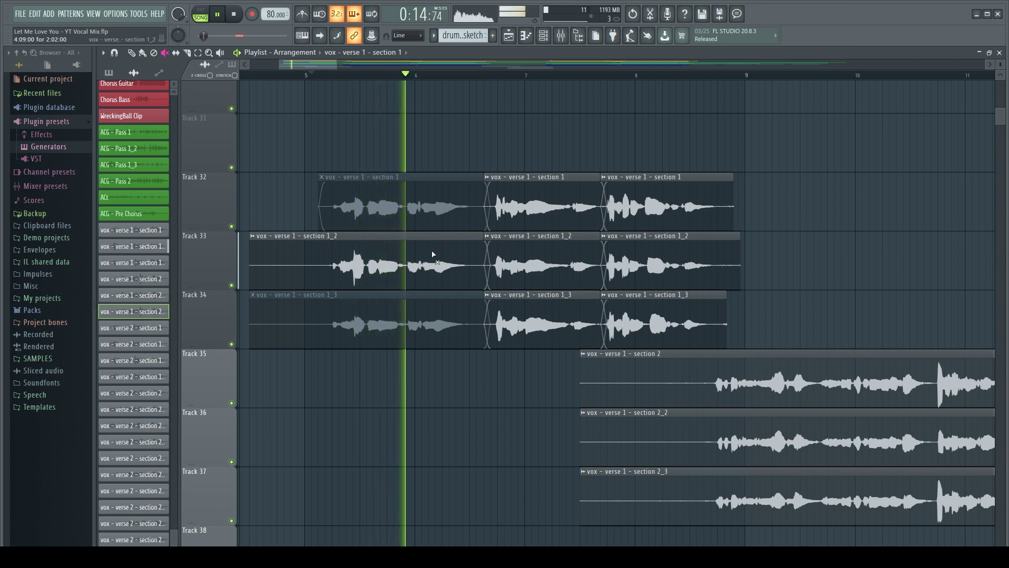
{"action": "key", "text": "space"}
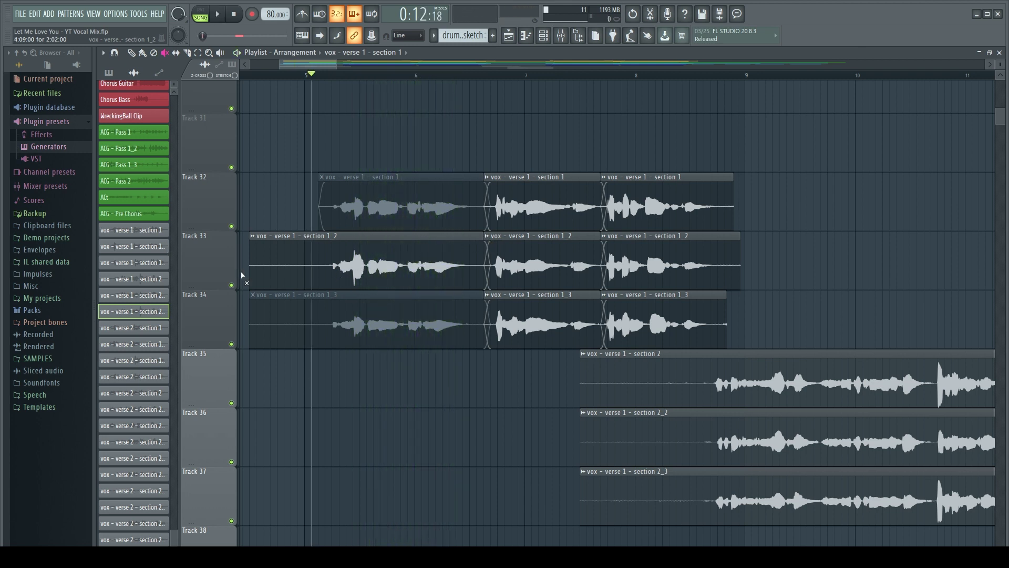
{"action": "left_click", "coordinate": [232, 285]}
{"action": "left_click", "coordinate": [231, 344]}
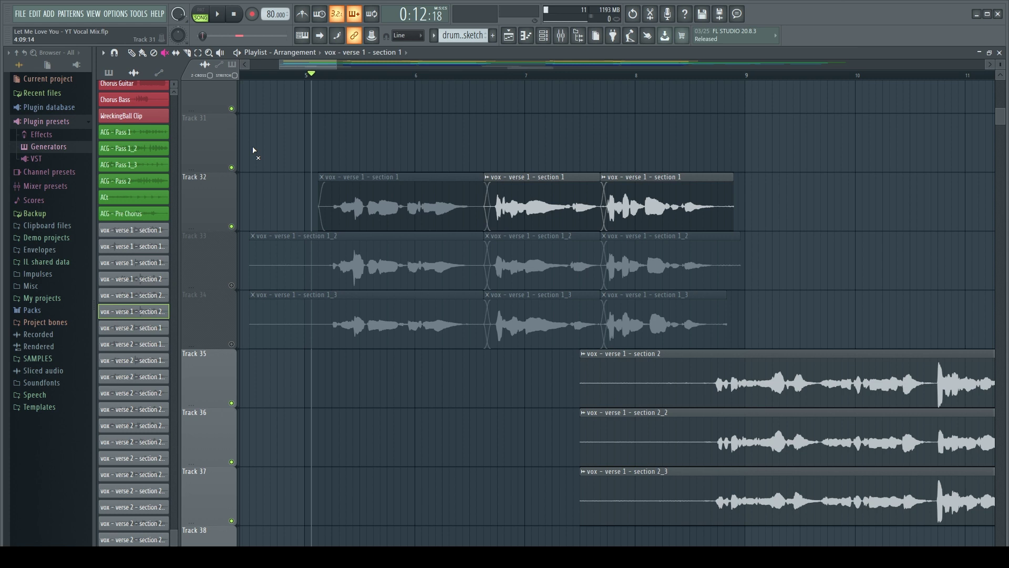
Audition the section 1 takes, comparing Track 32 against Track 33 during playback
{"action": "left_click_drag", "start_coordinate": [317, 67], "coordinate": [324, 63]}
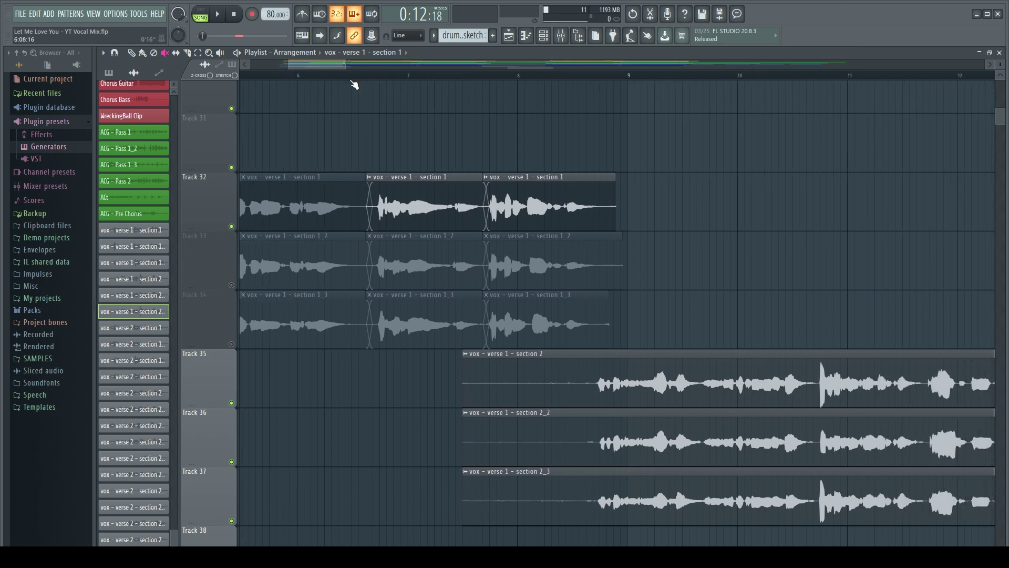
{"action": "key", "text": "space"}
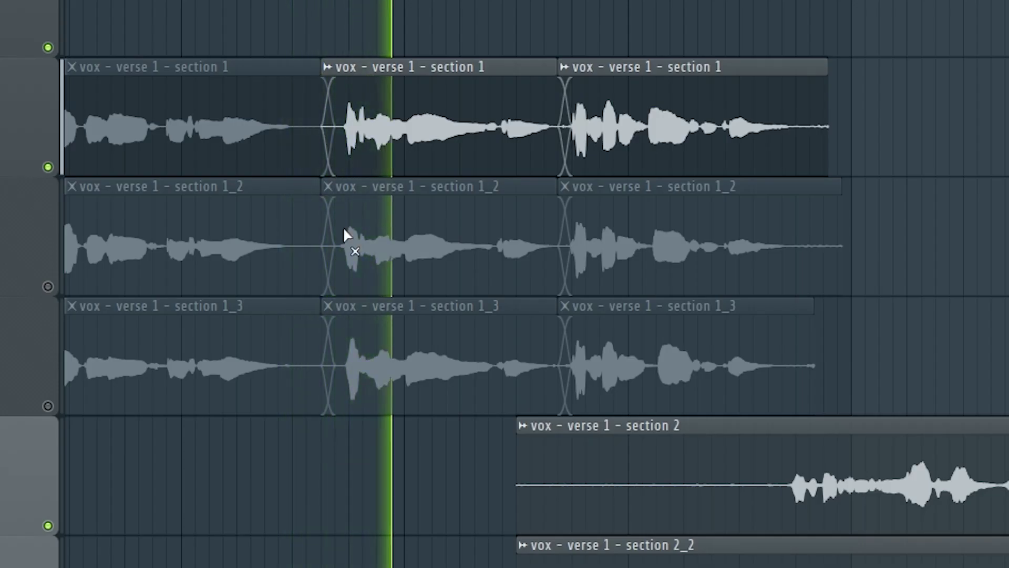
{"action": "key", "text": "space"}
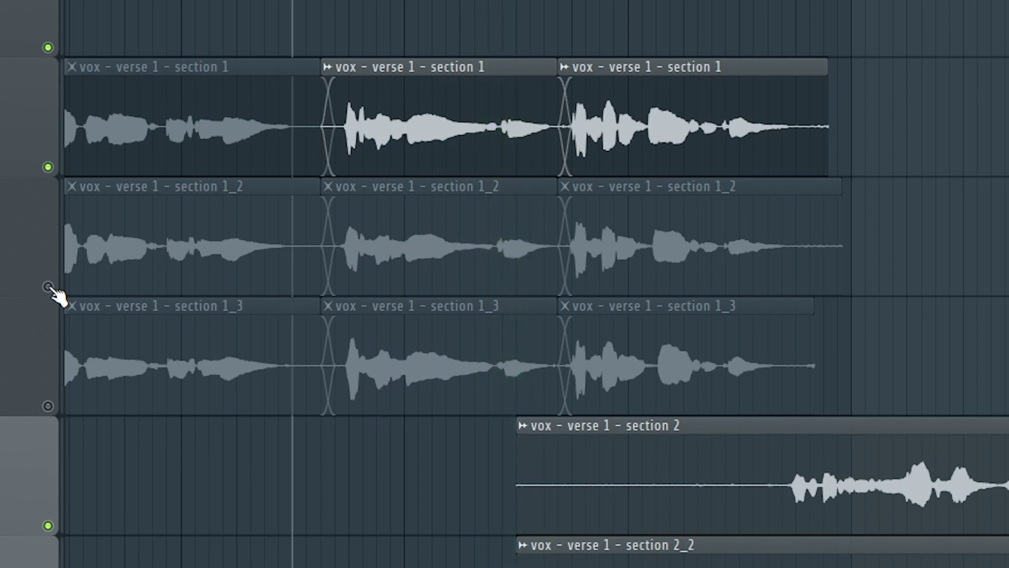
{"action": "left_click", "coordinate": [48, 286]}
{"action": "left_click", "coordinate": [48, 167]}
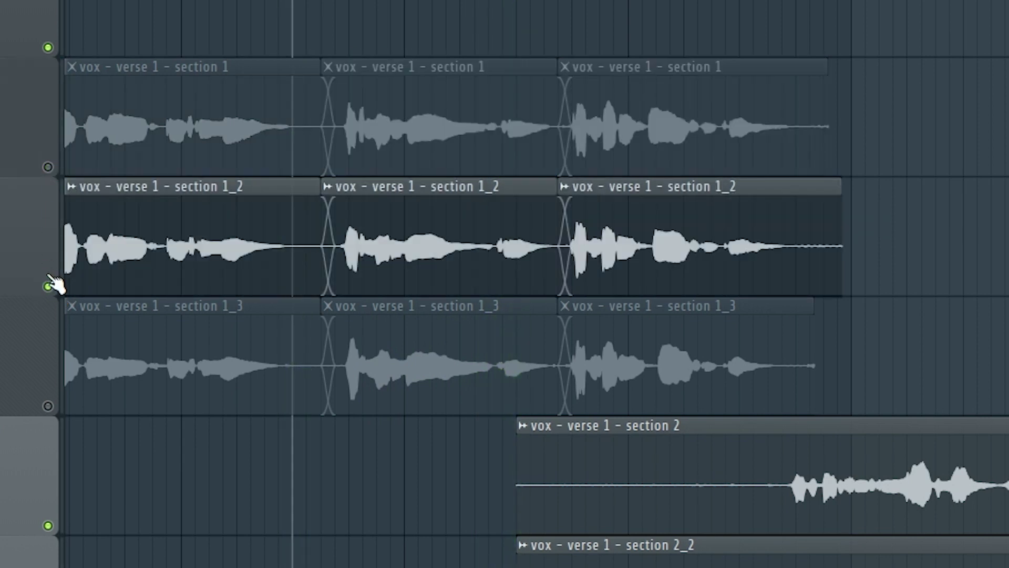
{"action": "key", "text": "space"}
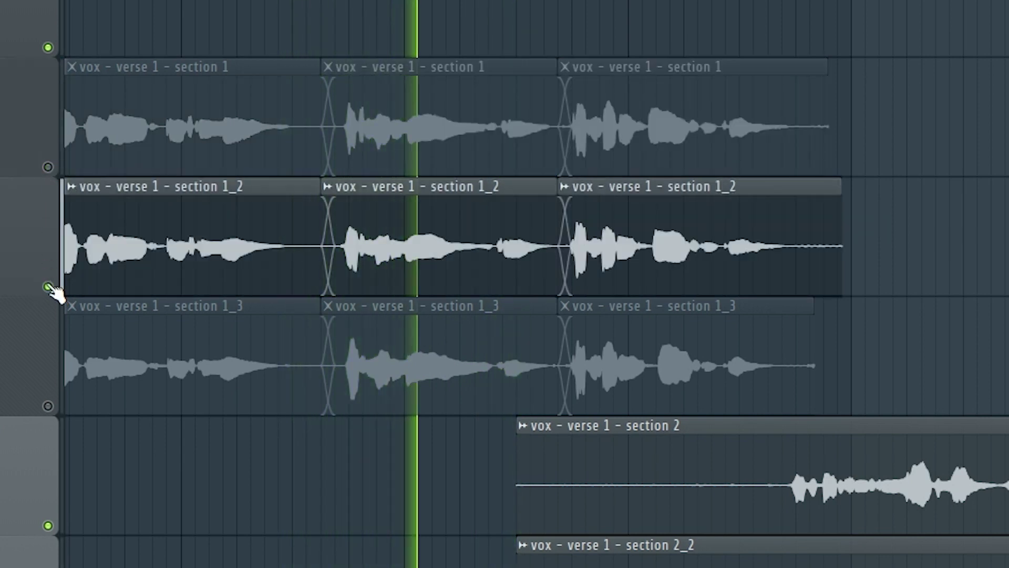
{"action": "key", "text": "space"}
{"action": "left_click", "coordinate": [48, 286]}
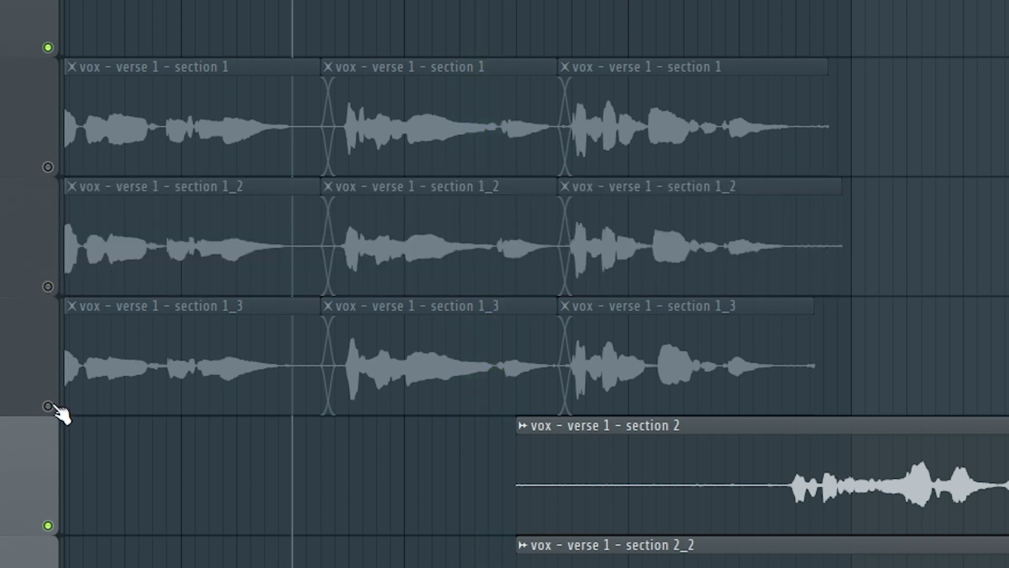
Compare Track 34's section 1 take against Track 32's by swapping their mutes
{"action": "left_click", "coordinate": [48, 406]}
{"action": "key", "text": "space"}
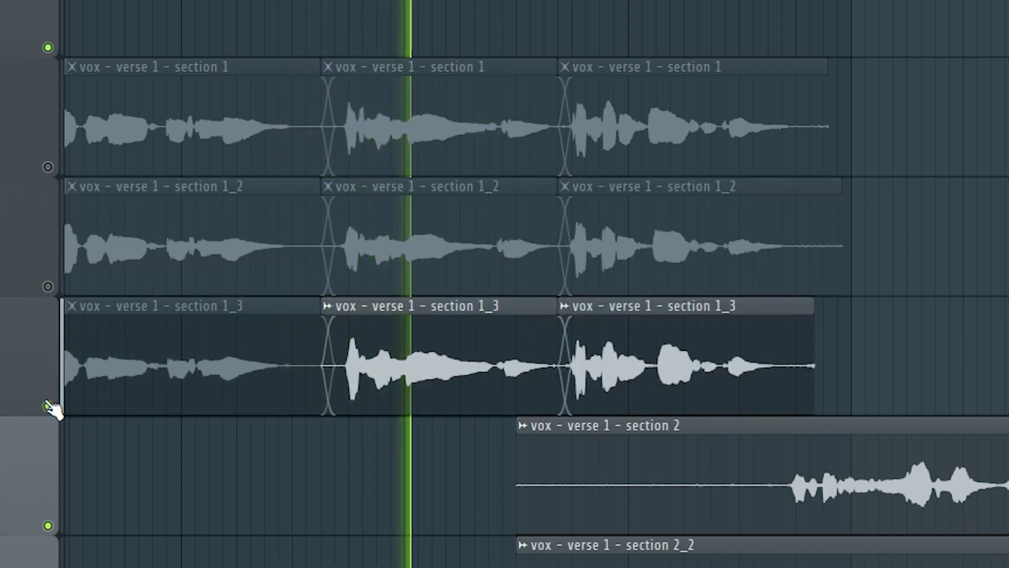
{"action": "key", "text": "space"}
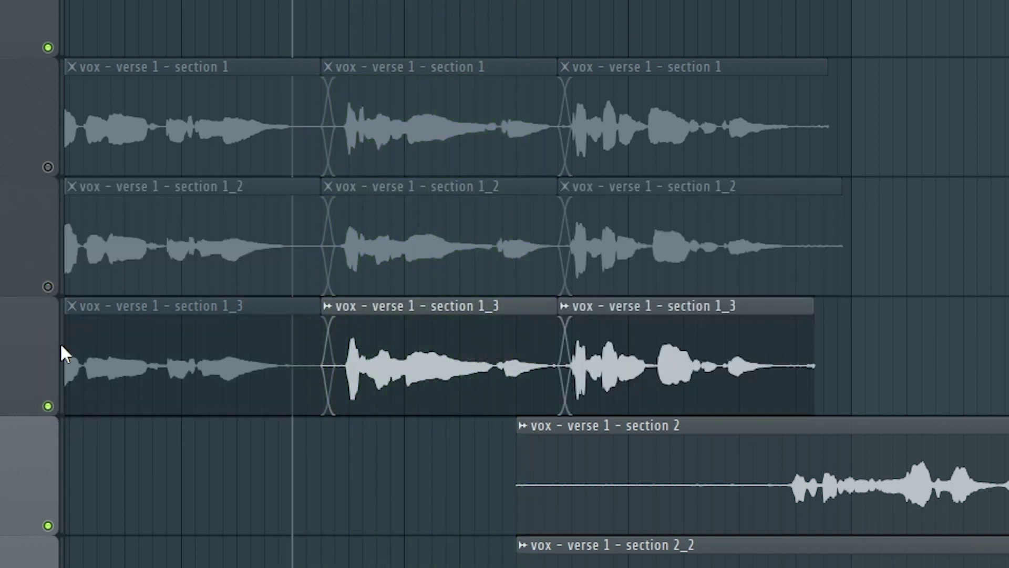
{"action": "left_click", "coordinate": [48, 166]}
{"action": "left_click", "coordinate": [47, 406]}
{"action": "key", "text": "space"}
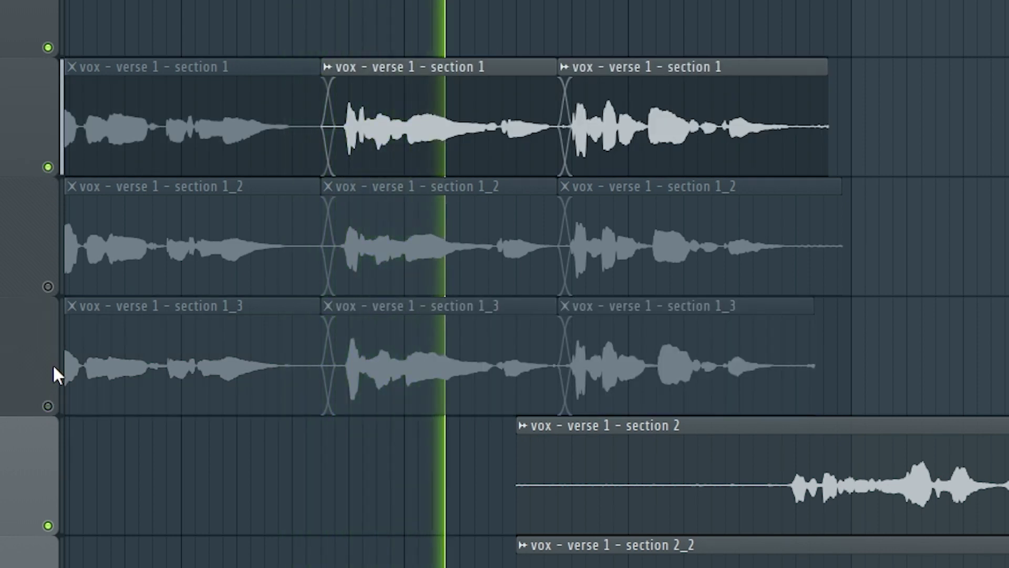
{"action": "key", "text": "space"}
{"action": "left_click", "coordinate": [51, 406]}
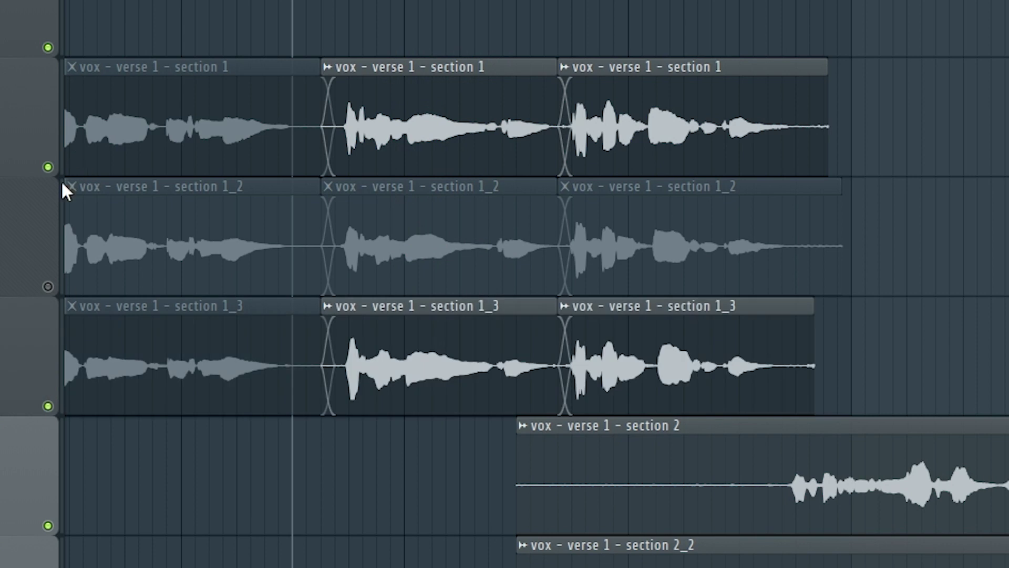
{"action": "left_click", "coordinate": [50, 169]}
{"action": "key", "text": "space"}
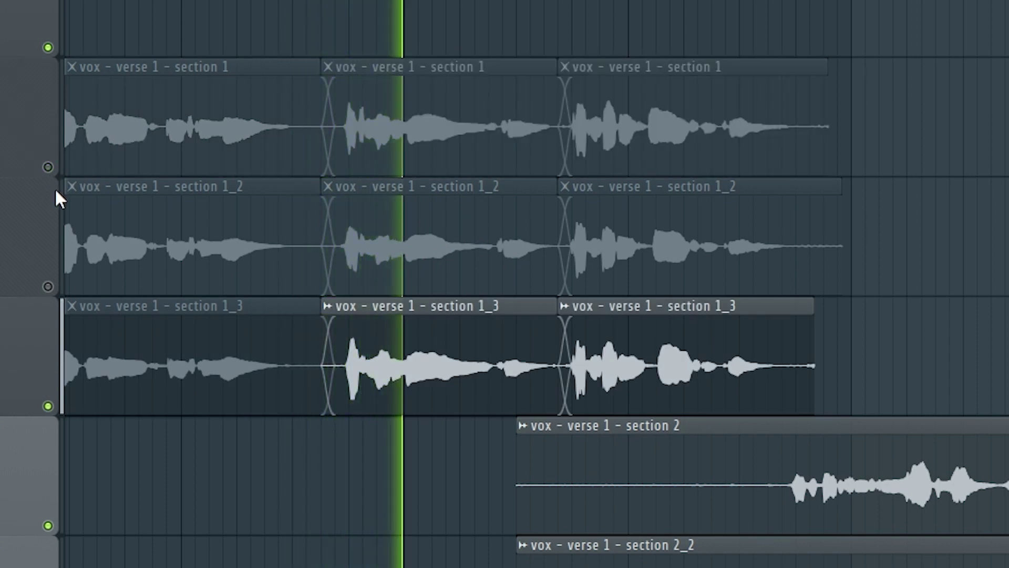
{"action": "key", "text": "space"}
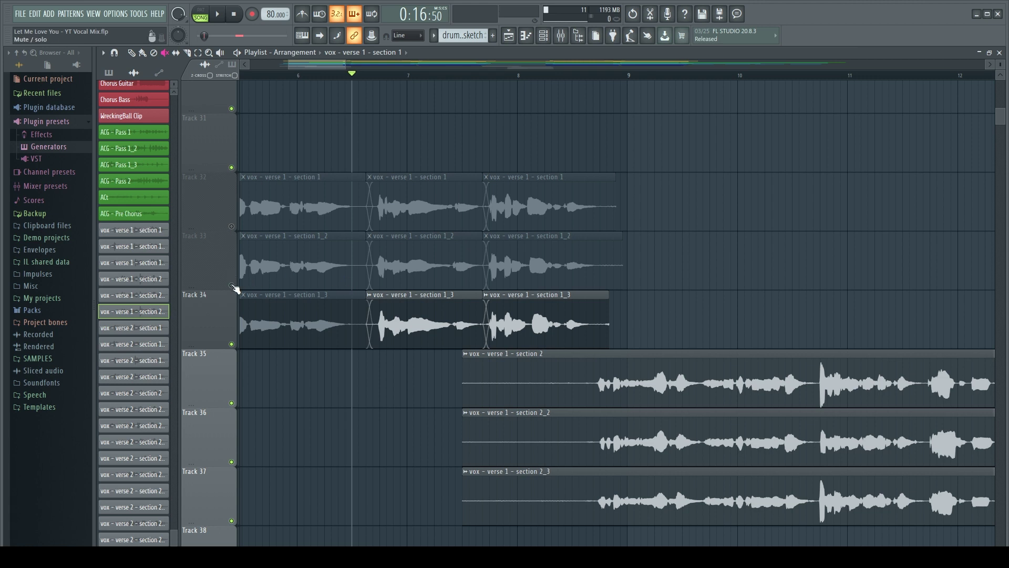
Unmute Tracks 32 and 33, mute Track 32's middle section 1 slice, and play the comp
{"action": "left_click", "coordinate": [231, 286]}
{"action": "left_click", "coordinate": [232, 227]}
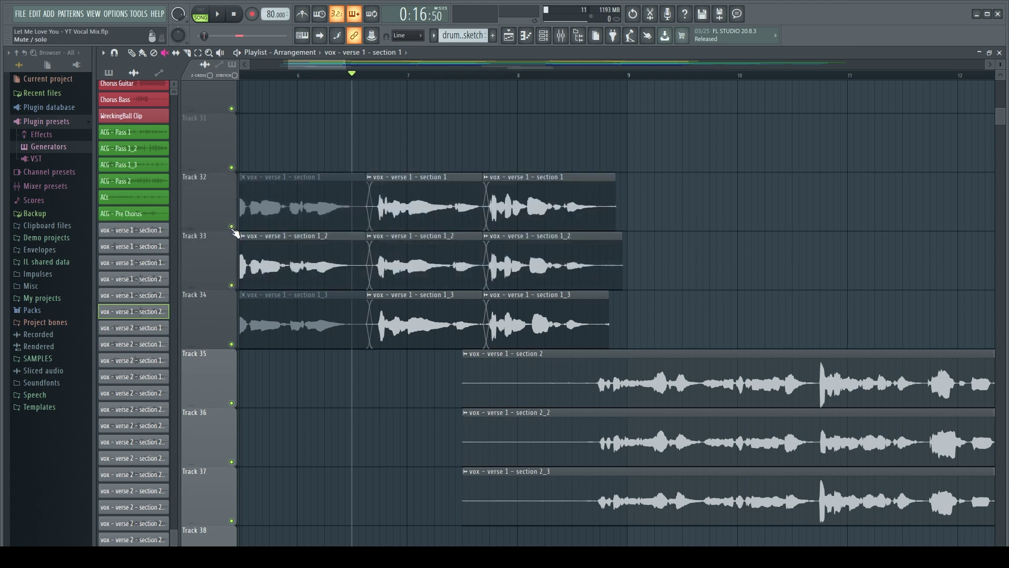
{"action": "left_click", "coordinate": [412, 200]}
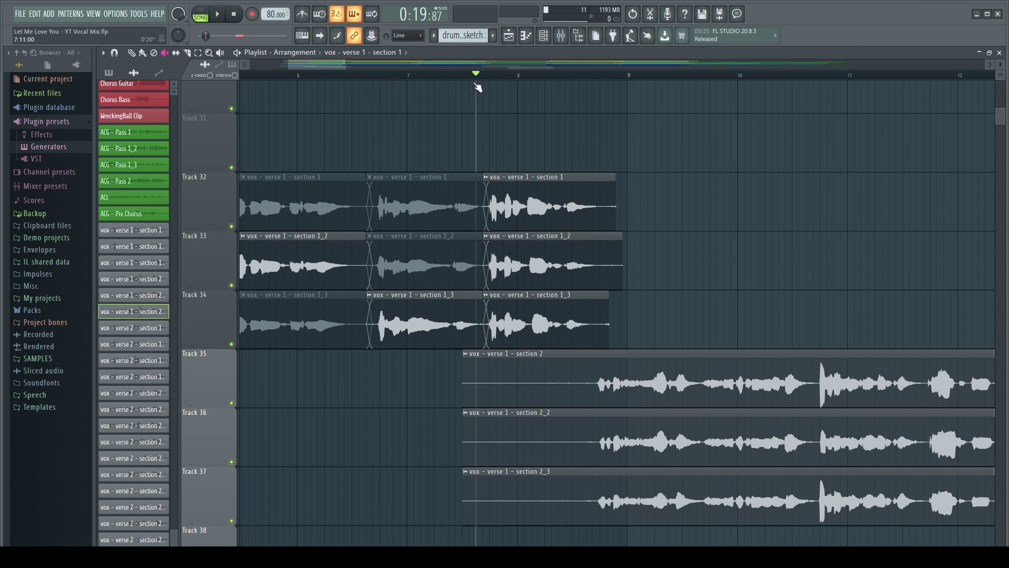
{"action": "key", "text": "space"}
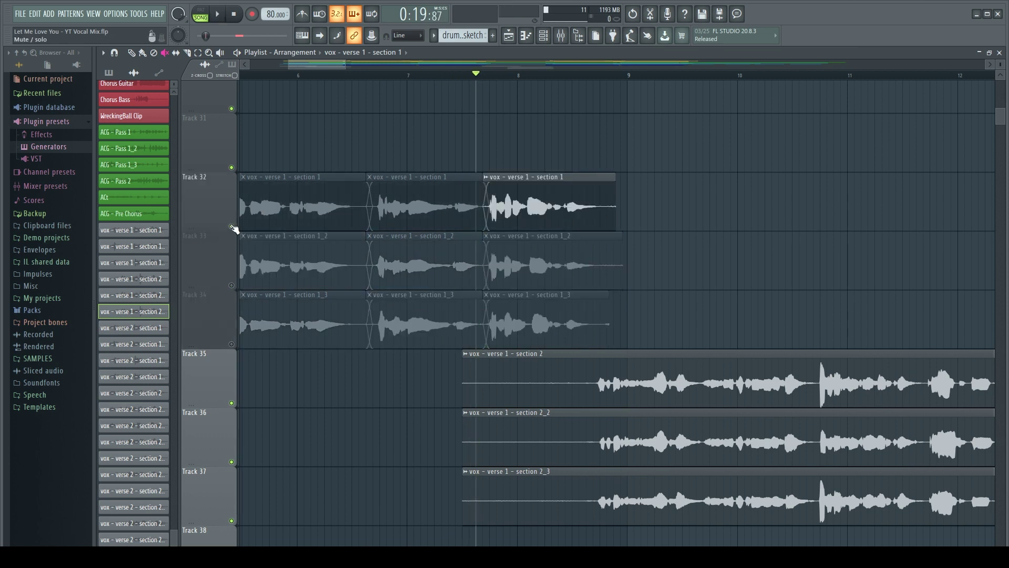
{"action": "left_click", "coordinate": [231, 285], "text": "ctrl"}
{"action": "left_click", "coordinate": [231, 343], "text": "ctrl"}
{"action": "key", "text": "space"}
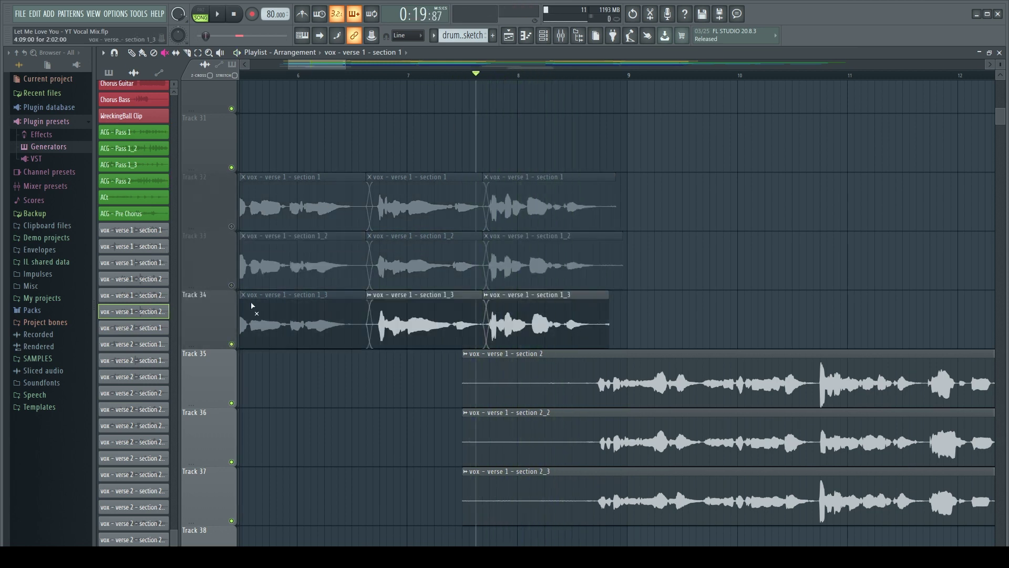
{"action": "left_click", "coordinate": [231, 343], "text": "ctrl"}
Play the verse from bar 5 to check the section 1 comp
{"action": "left_click_drag", "start_coordinate": [231, 403], "coordinate": [231, 520]}
{"action": "scroll", "coordinate": [579, 315], "scroll_direction": "up", "scroll_amount": 1}
{"action": "left_click_drag", "start_coordinate": [475, 74], "coordinate": [267, 74]}
{"action": "key", "text": "space"}
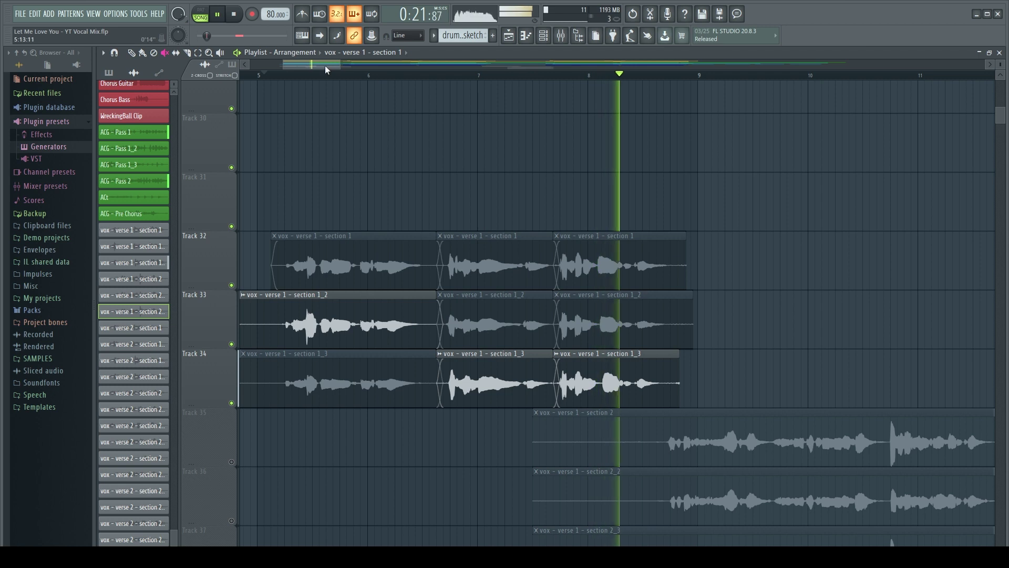
{"action": "left_click_drag", "start_coordinate": [323, 65], "coordinate": [347, 69]}
{"action": "key", "text": "space"}
{"action": "scroll", "coordinate": [367, 180], "scroll_direction": "down", "scroll_amount": 3}
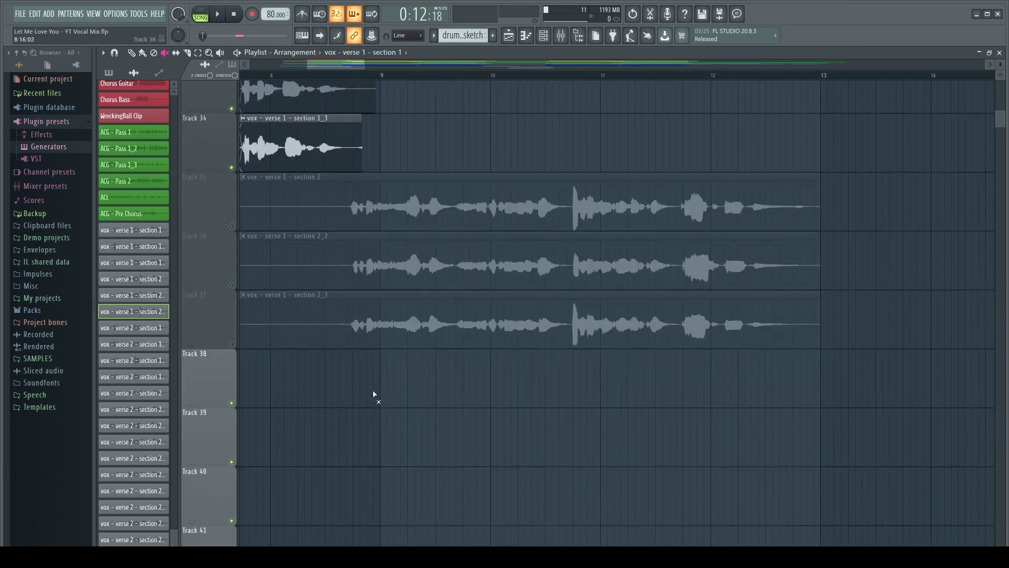
Unmute Tracks 35–37 and audition the section 2 takes, toggling their mutes during playback
{"action": "left_click", "coordinate": [234, 289]}
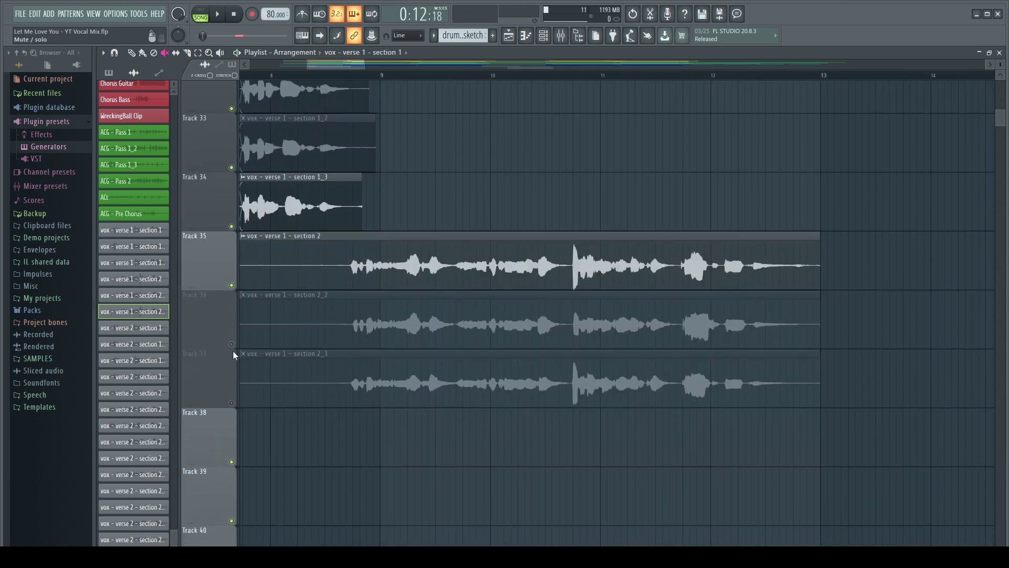
{"action": "left_click", "coordinate": [232, 348]}
{"action": "left_click", "coordinate": [233, 403]}
{"action": "scroll", "coordinate": [570, 243], "scroll_direction": "up", "scroll_amount": 3}
{"action": "scroll", "coordinate": [549, 325], "scroll_direction": "down", "scroll_amount": 5}
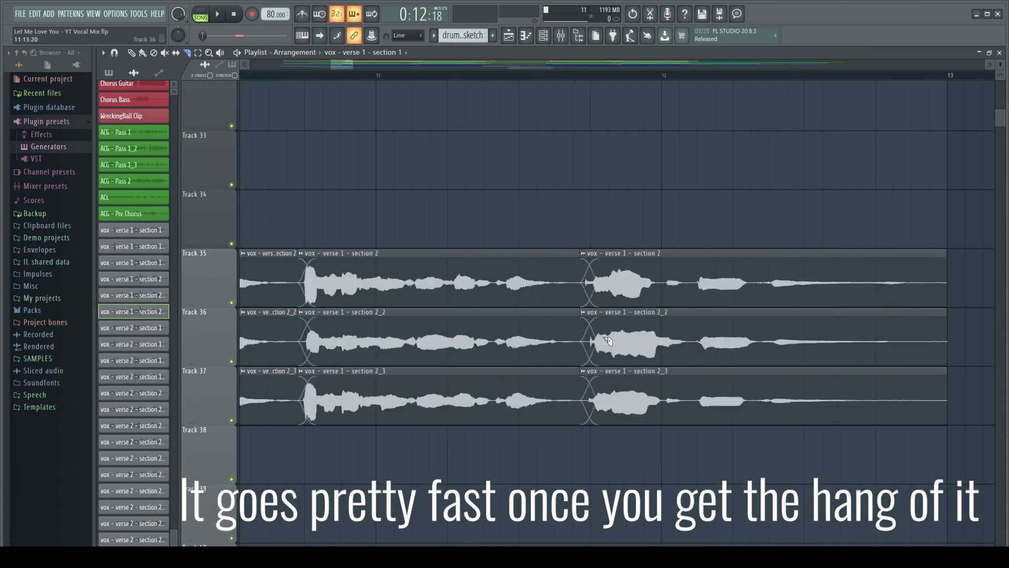
{"action": "left_click", "coordinate": [415, 74]}
{"action": "key", "text": "space"}
{"action": "left_click", "coordinate": [231, 420]}
{"action": "left_click", "coordinate": [231, 302]}
{"action": "left_click", "coordinate": [231, 243]}
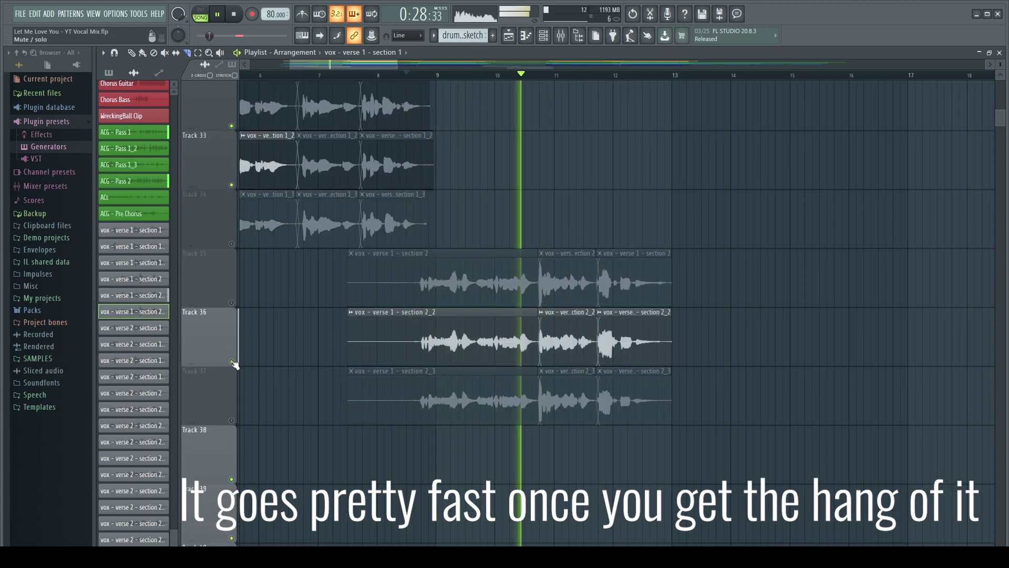
{"action": "left_click", "coordinate": [232, 302]}
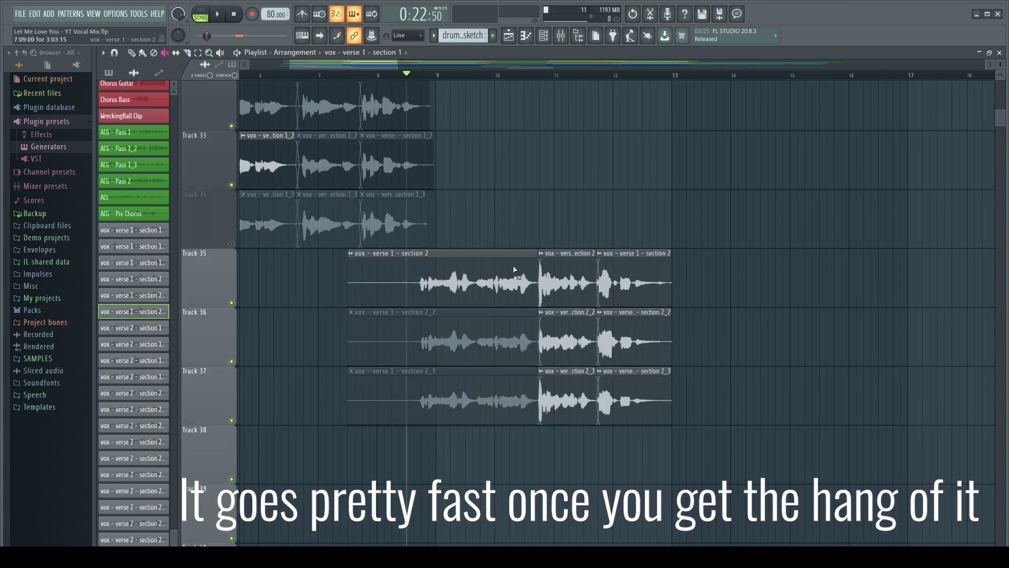
{"action": "left_click", "coordinate": [232, 361]}
{"action": "key", "text": "space"}
{"action": "key", "text": "space"}
Keep comparing the Track 35, 36 and 37 takes, leaving Tracks 36 and 37 unmuted
{"action": "left_click", "coordinate": [231, 361]}
{"action": "left_click", "coordinate": [231, 302]}
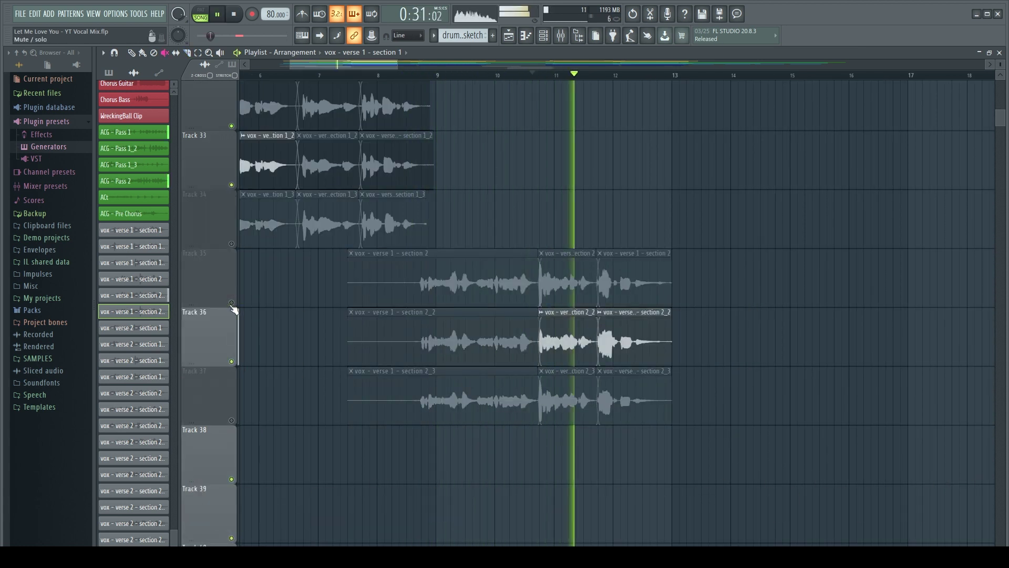
{"action": "left_click", "coordinate": [231, 361]}
{"action": "left_click", "coordinate": [231, 420]}
{"action": "left_click", "coordinate": [231, 303]}
{"action": "left_click", "coordinate": [231, 420]}
{"action": "left_click", "coordinate": [231, 361]}
{"action": "left_click", "coordinate": [231, 420]}
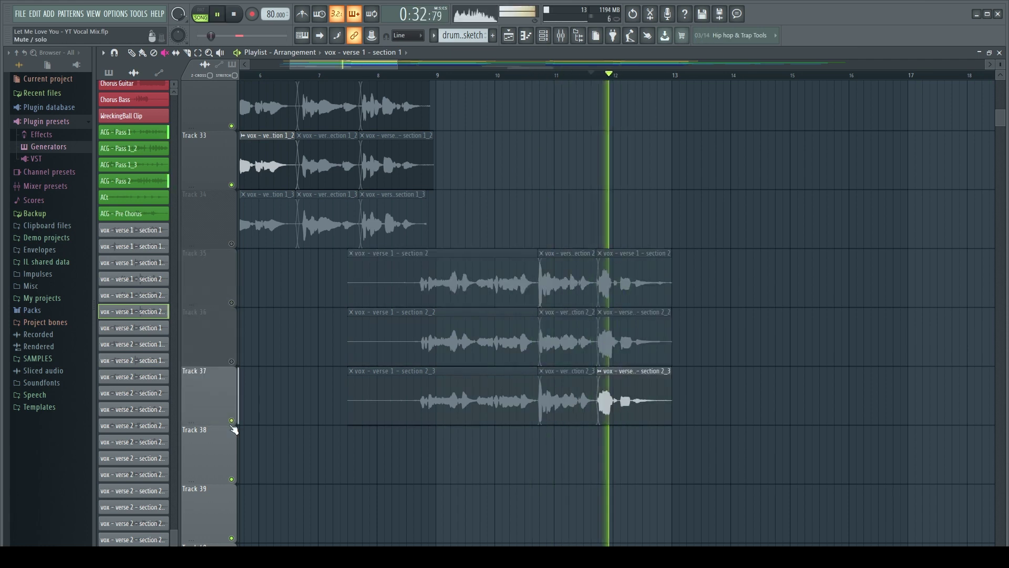
{"action": "key", "text": "space"}
{"action": "scroll", "coordinate": [530, 211], "scroll_direction": "down", "scroll_amount": 5}
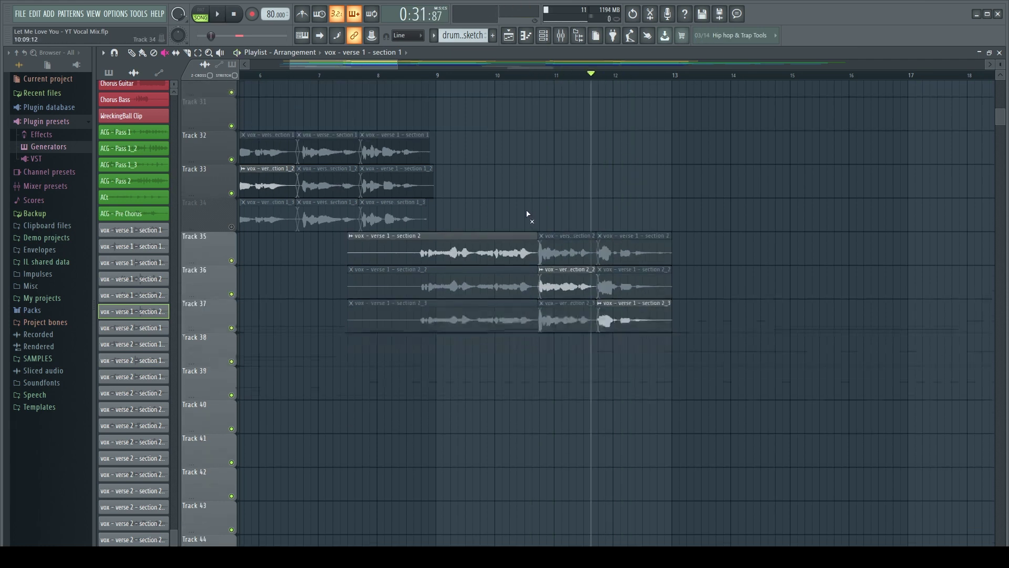
Unmute Track 34's takes and play the whole comped verse to check it
{"action": "scroll", "coordinate": [525, 215], "scroll_direction": "up", "scroll_amount": 2}
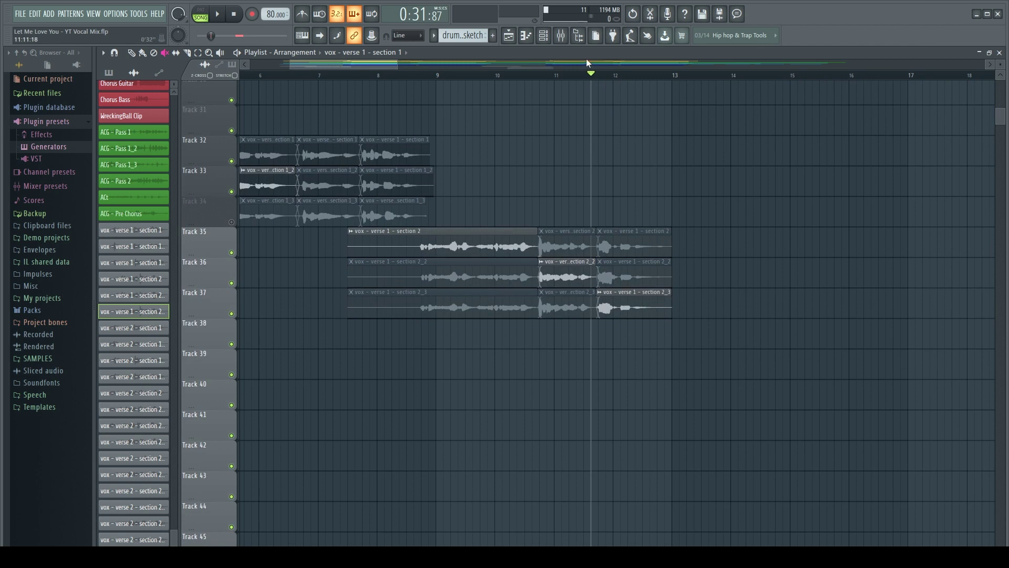
{"action": "left_click_drag", "start_coordinate": [377, 65], "coordinate": [350, 71]}
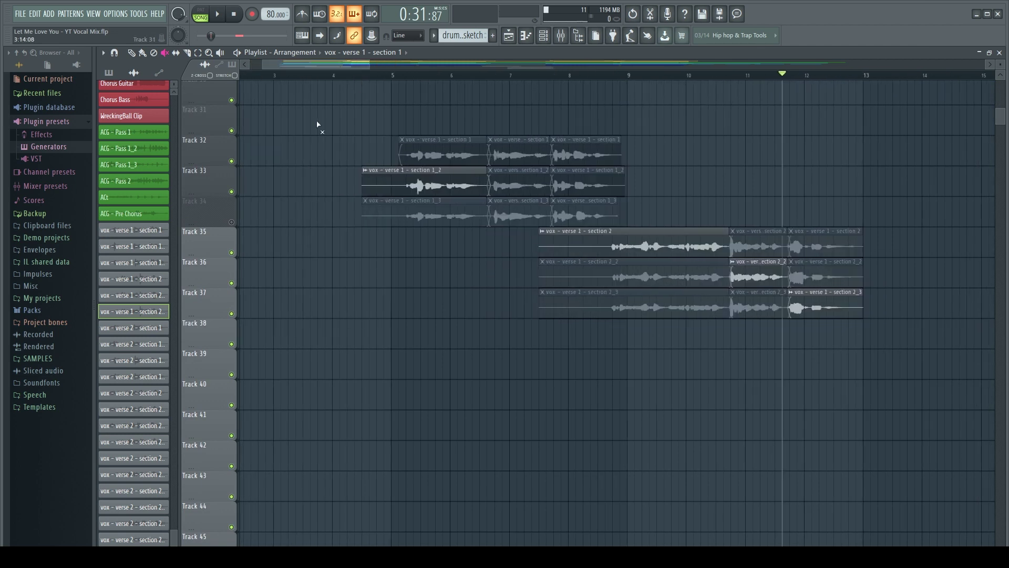
{"action": "left_click", "coordinate": [232, 223]}
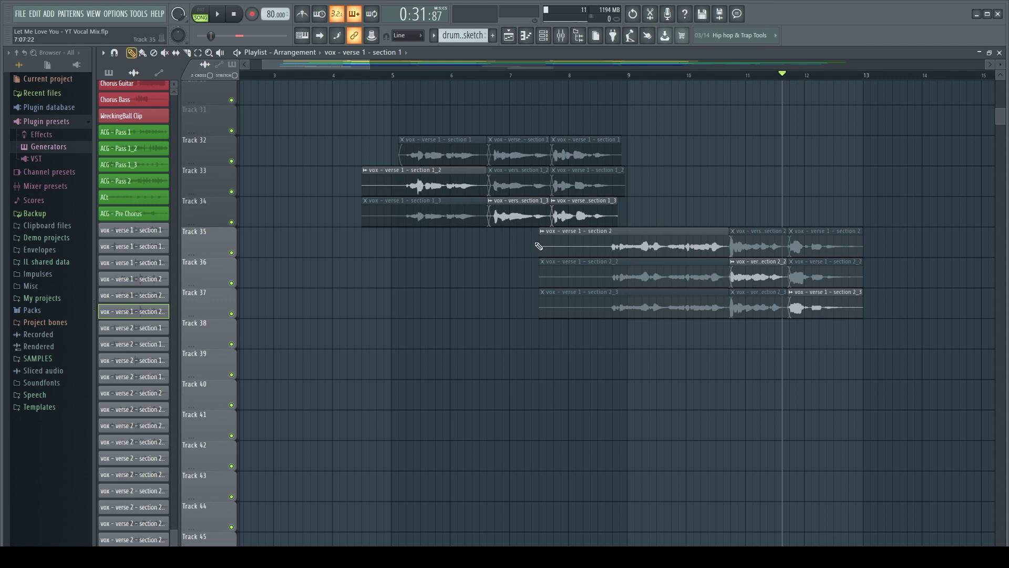
{"action": "scroll", "coordinate": [539, 246], "scroll_direction": "up", "scroll_amount": 4}
{"action": "key", "text": "space"}
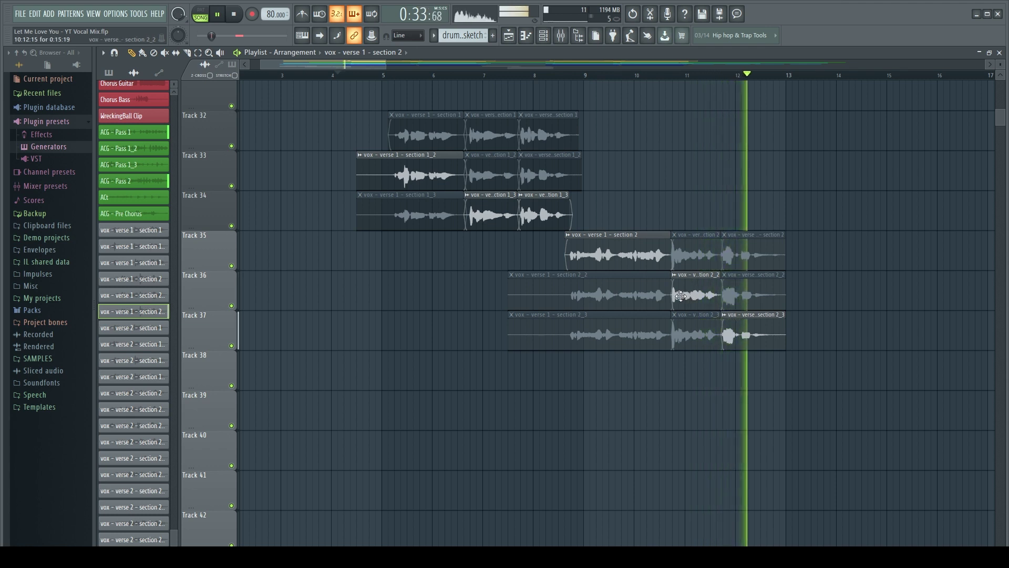
{"action": "key", "text": "space"}
{"action": "scroll", "coordinate": [637, 280], "scroll_direction": "down", "scroll_amount": 2}
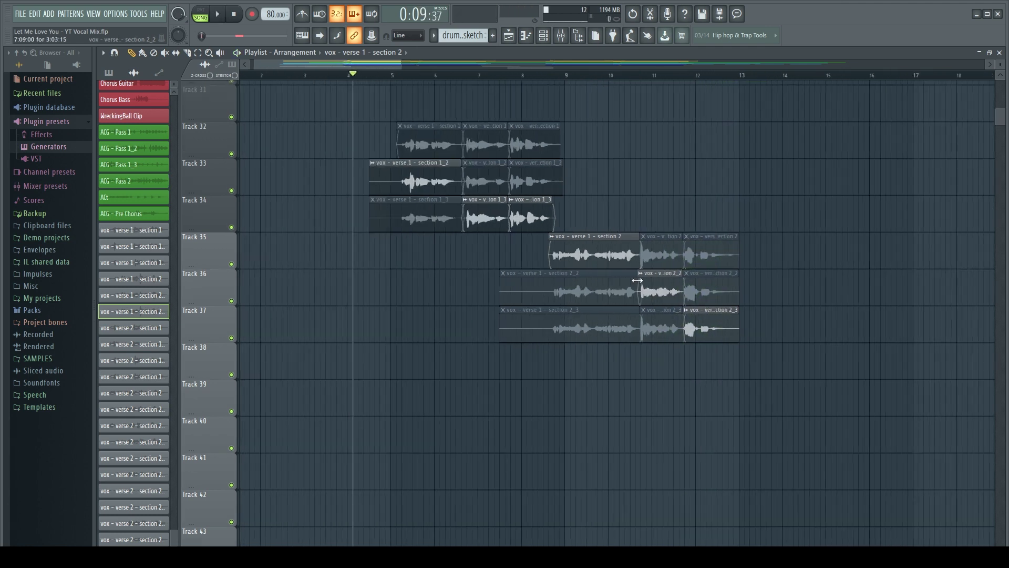
{"action": "scroll", "coordinate": [503, 232], "scroll_direction": "down", "scroll_amount": 1}
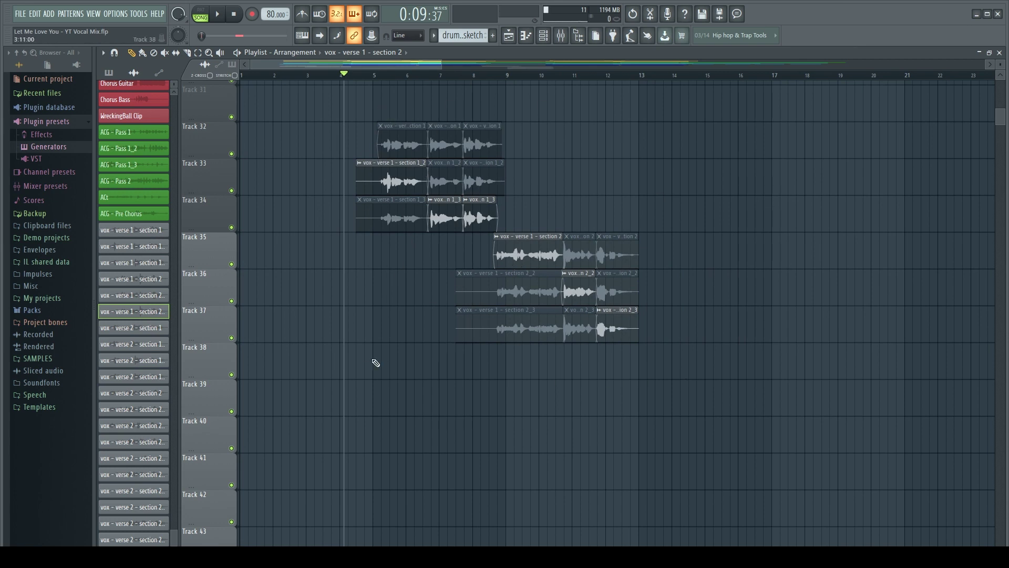
Set the playback position to bar 5 and show the Mixer with the vocal insert selected
{"action": "key", "text": "F9"}
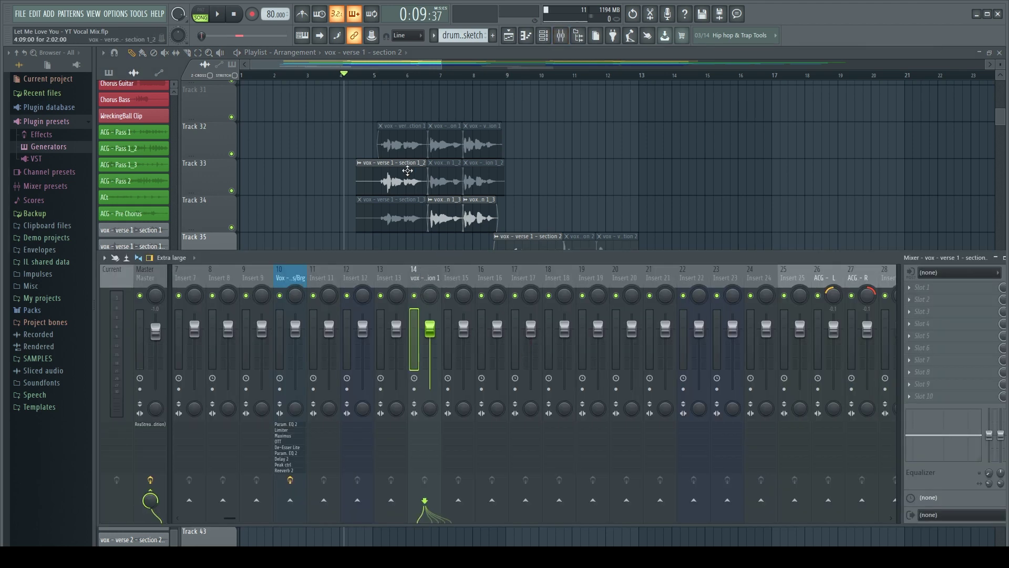
{"action": "left_click", "coordinate": [382, 78]}
{"action": "key", "text": "F9"}
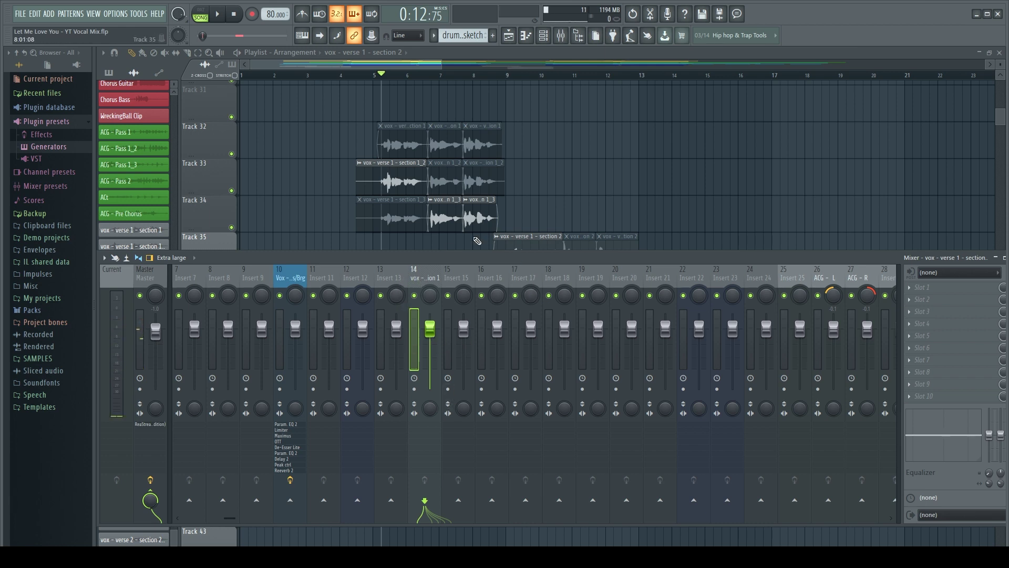
{"action": "key", "text": "F6"}
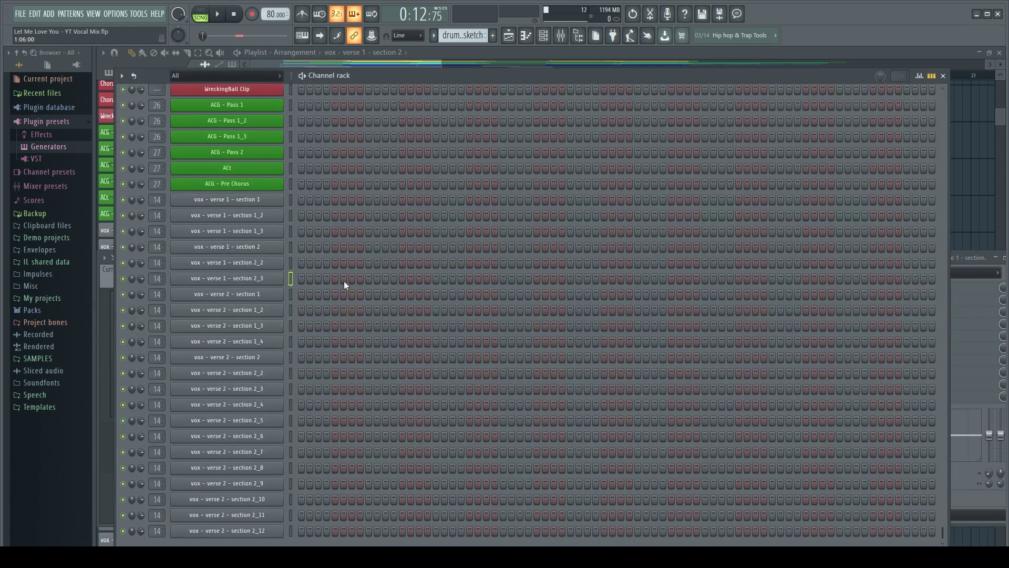
{"action": "key", "text": "F9"}
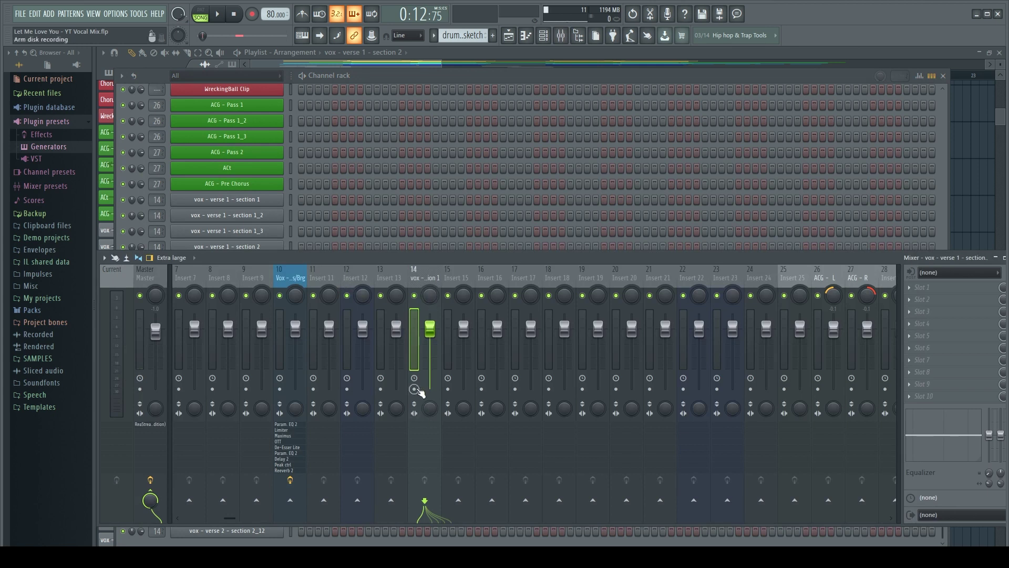
Arm insert 14 for disk recording to a file named 'Vox - Verse 1 - Consolidated'
{"action": "left_click", "coordinate": [415, 390]}
{"action": "left_click_drag", "start_coordinate": [671, 474], "coordinate": [5, 474]}
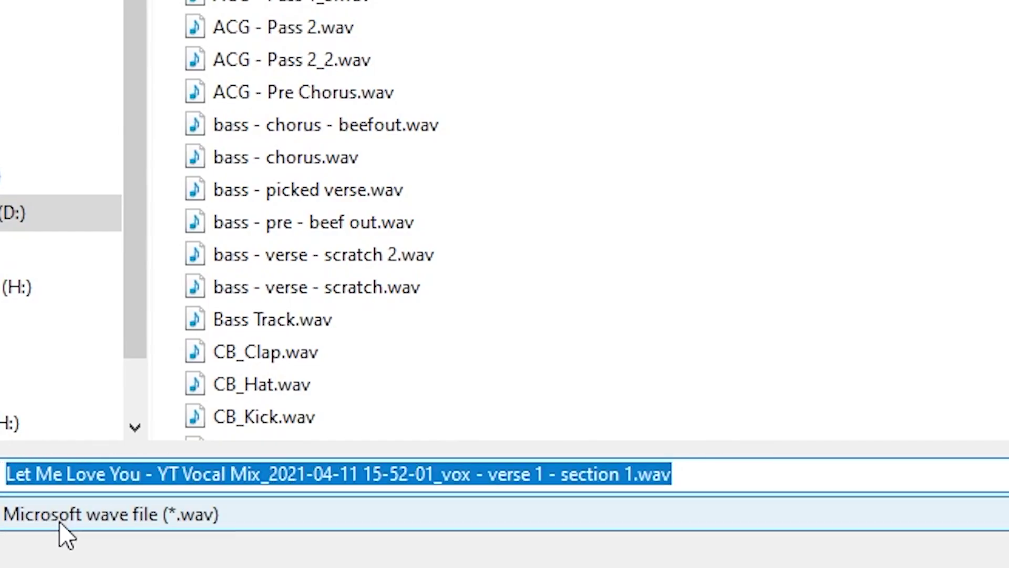
{"action": "type", "text": "Vers"}
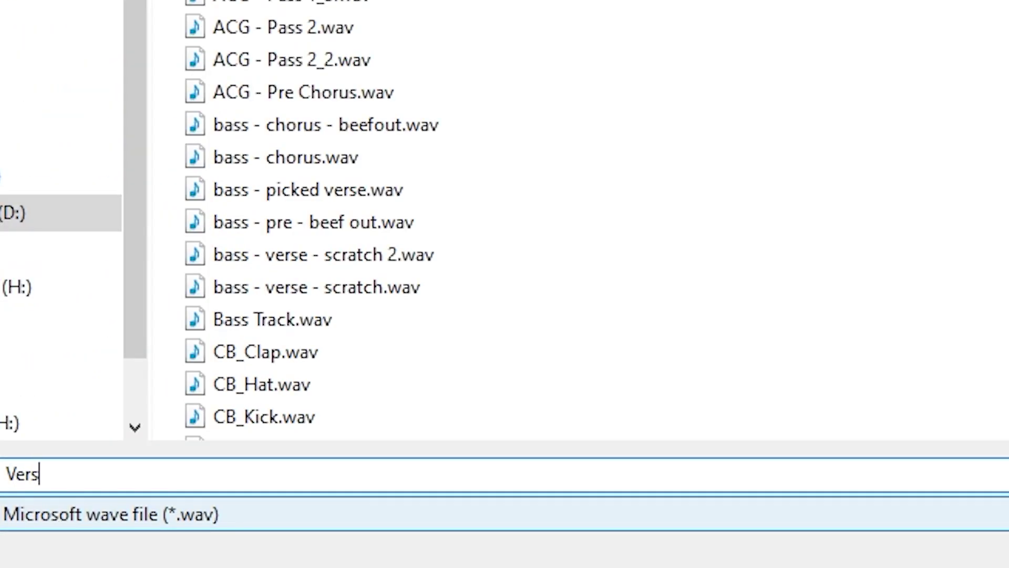
{"action": "key", "text": "BackSpace"}
{"action": "type", "text": "ox "}
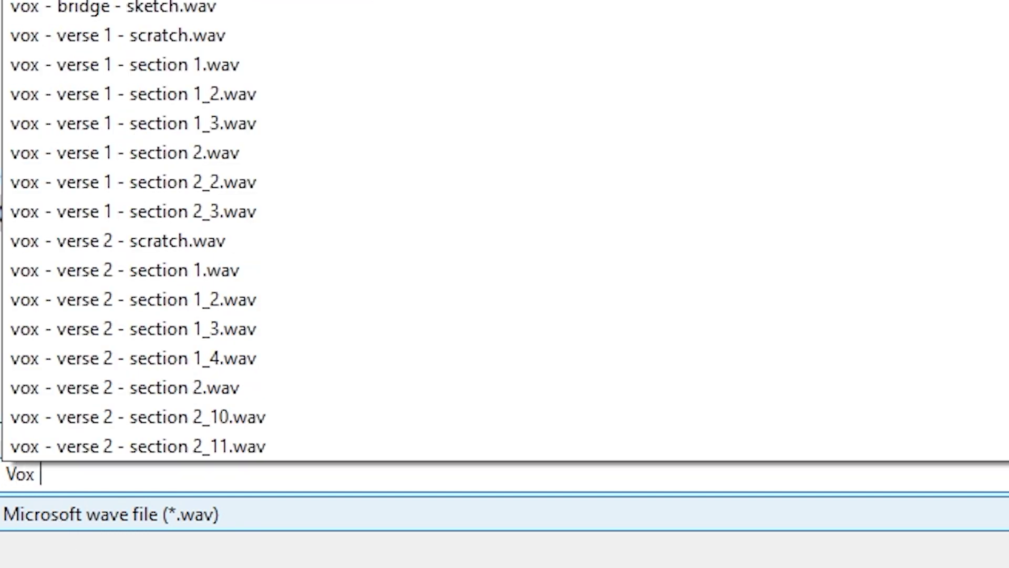
{"action": "type", "text": "- Verse 1 - Cpm"}
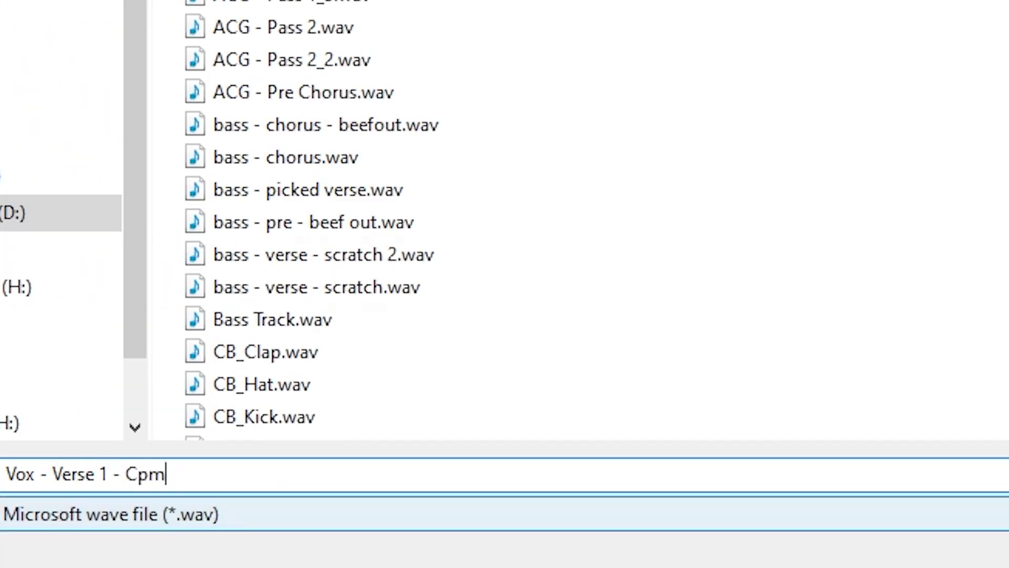
{"action": "key", "text": "BackSpace"}
{"action": "key", "text": "BackSpace"}
{"action": "type", "text": "onsolidated"}
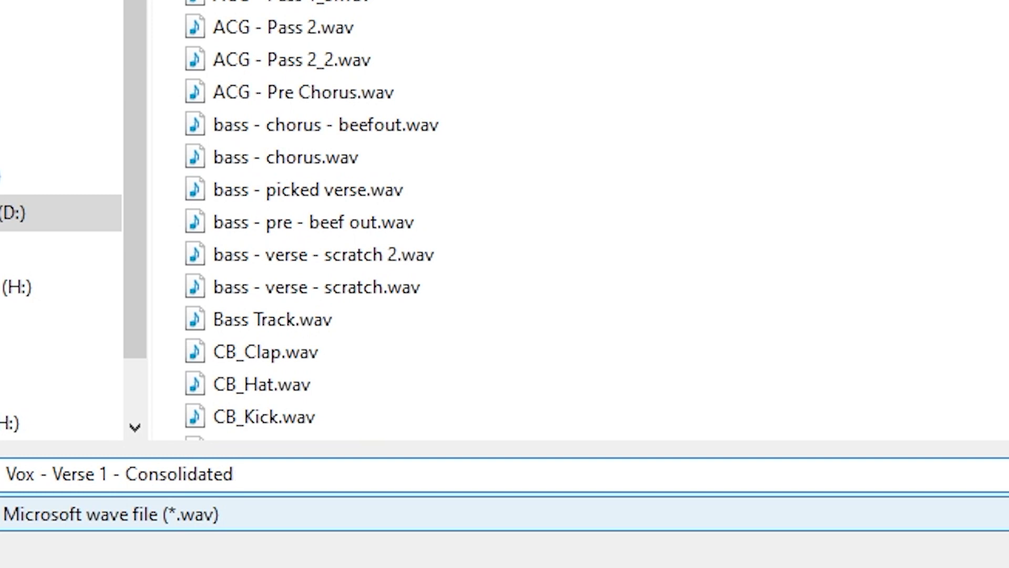
{"action": "key", "text": "Return"}
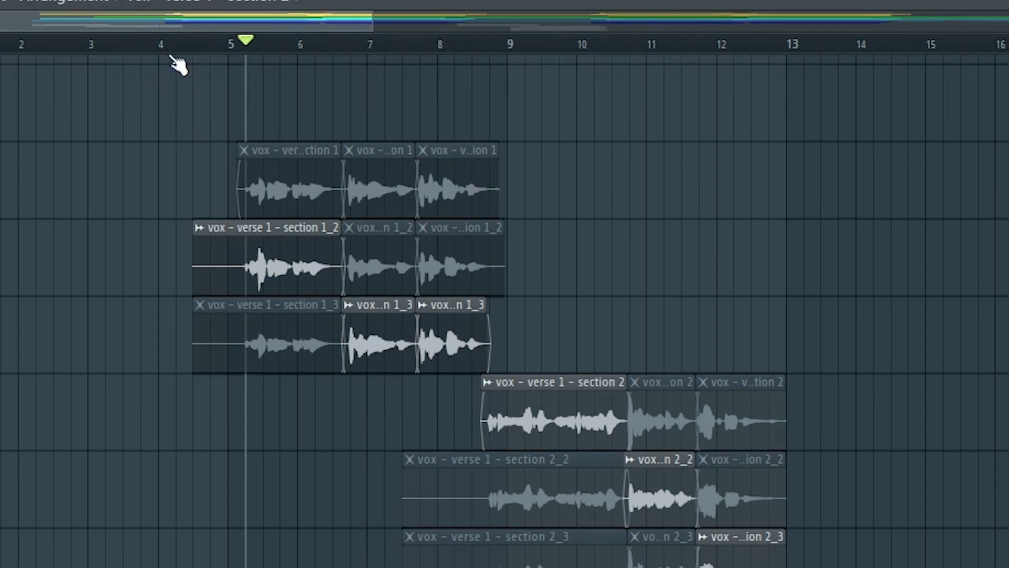
Select bars 4–13 on the ruler and render the armed track with 64-point sinc resampling
{"action": "mouse_move", "coordinate": [191, 52]}
{"action": "left_mouse_down"}
{"action": "mouse_move", "coordinate": [237, 68]}
{"action": "mouse_move", "coordinate": [179, 58]}
{"action": "left_mouse_up"}
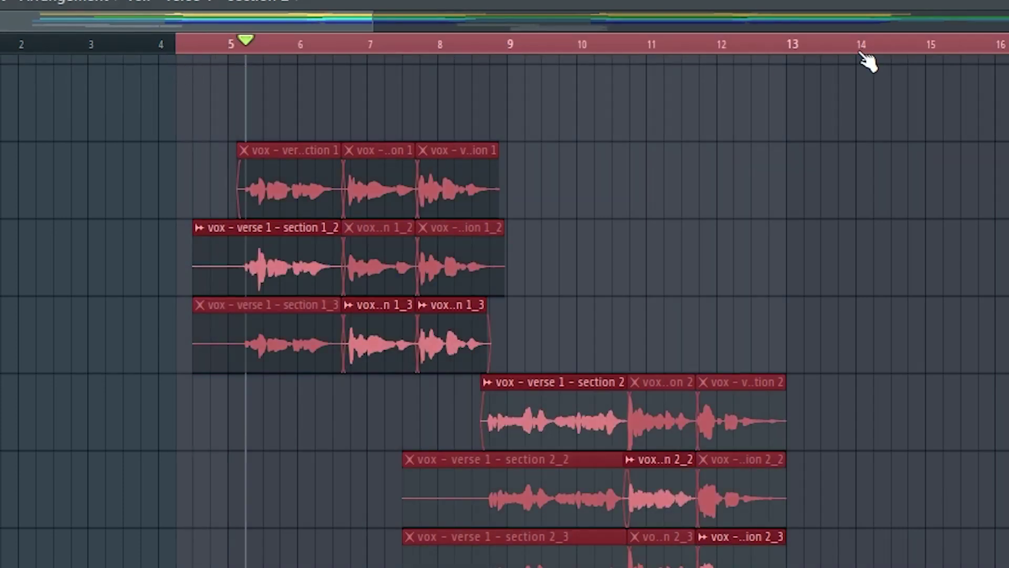
{"action": "left_click_drag", "start_coordinate": [793, 47], "coordinate": [178, 50]}
{"action": "key", "text": "F9"}
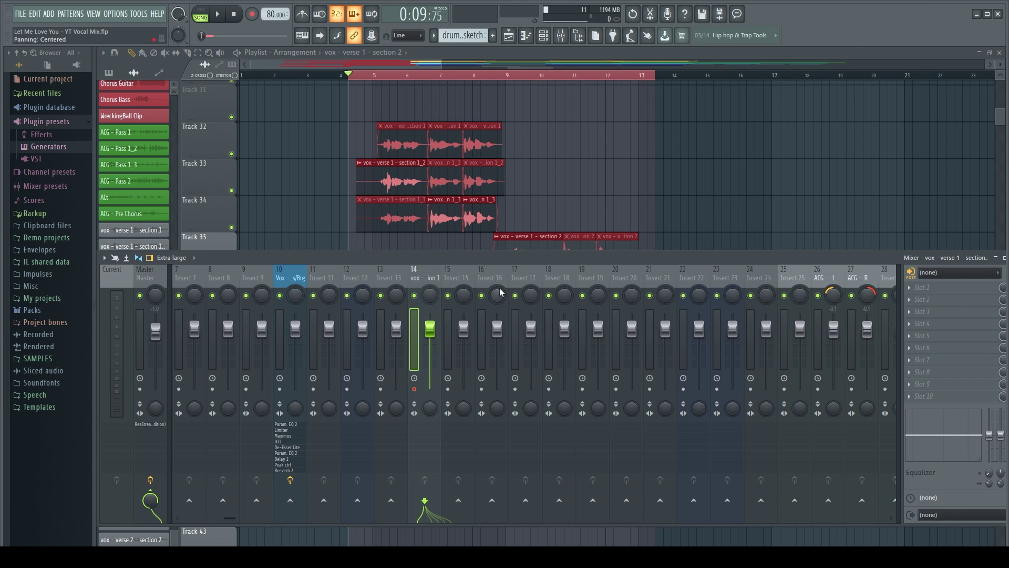
{"action": "key", "text": "ctrl+alt+r"}
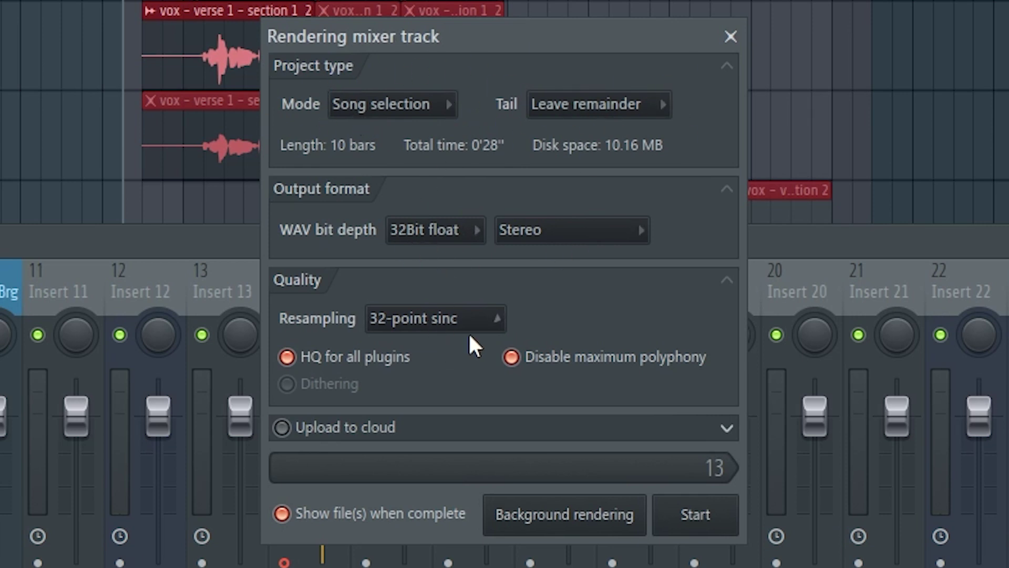
{"action": "left_click", "coordinate": [498, 319]}
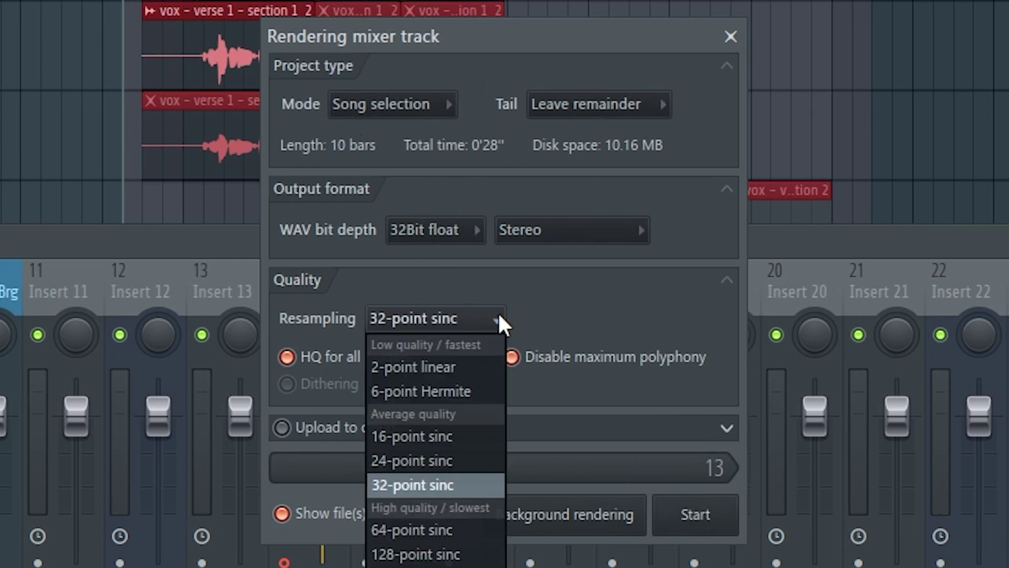
{"action": "left_click", "coordinate": [426, 531]}
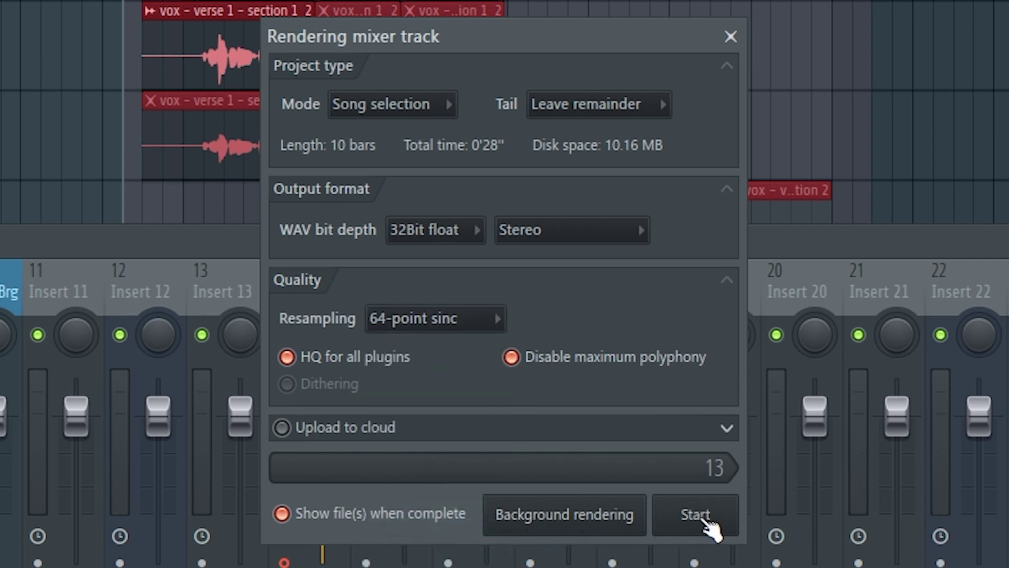
{"action": "left_click", "coordinate": [695, 514]}
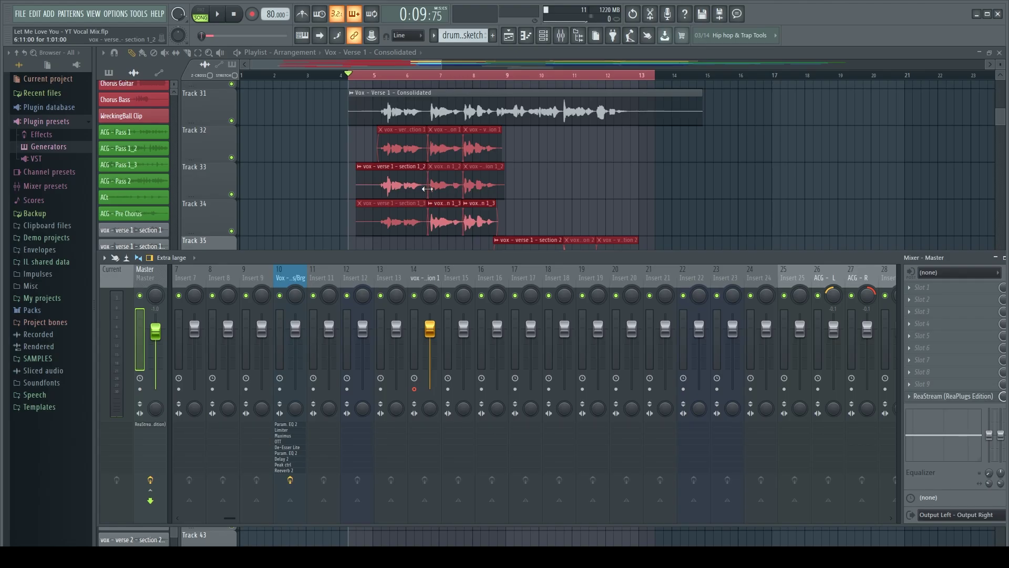
Close the Mixer and clear the time range and clip selection
{"action": "scroll", "coordinate": [353, 210], "scroll_direction": "up", "scroll_amount": 3}
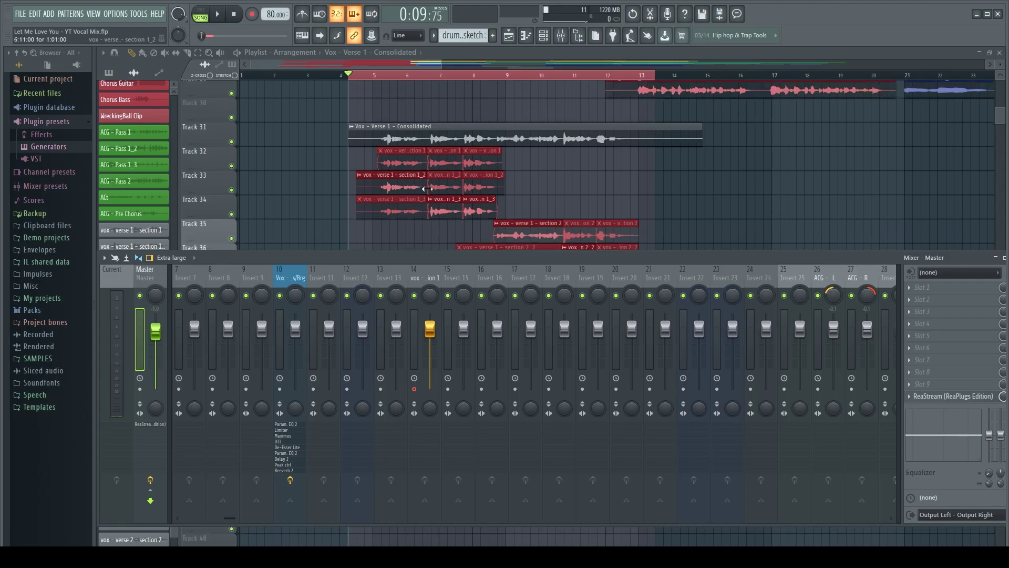
{"action": "scroll", "coordinate": [407, 192], "scroll_direction": "down", "scroll_amount": 2}
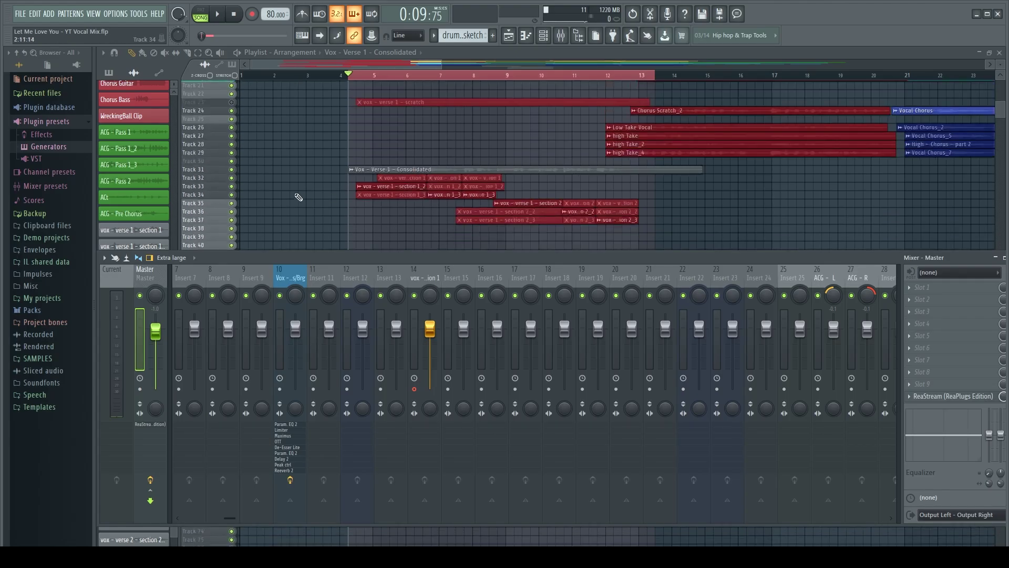
{"action": "scroll", "coordinate": [297, 198], "scroll_direction": "up", "scroll_amount": 4}
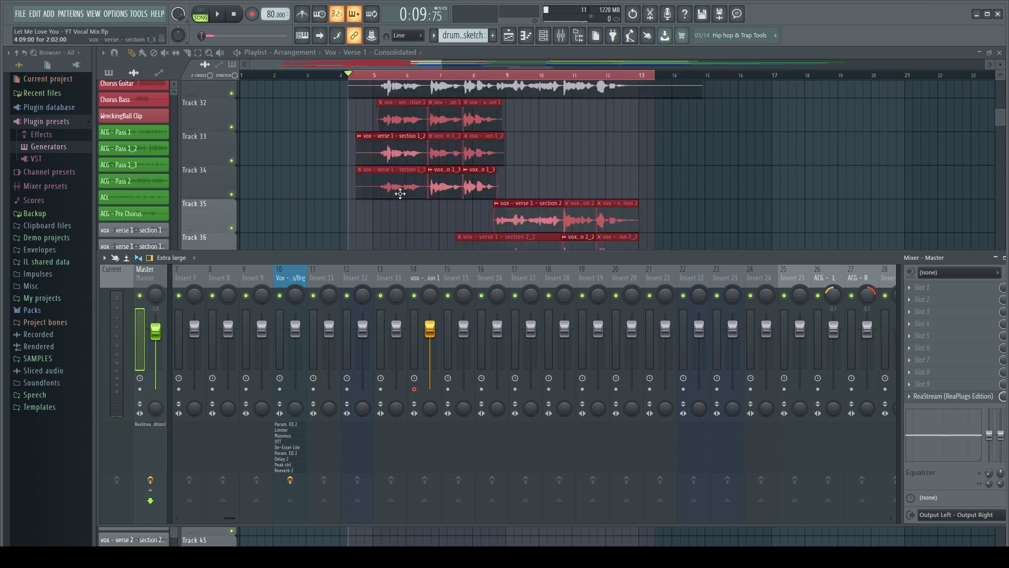
{"action": "key", "text": "F9"}
{"action": "left_click", "coordinate": [400, 152]}
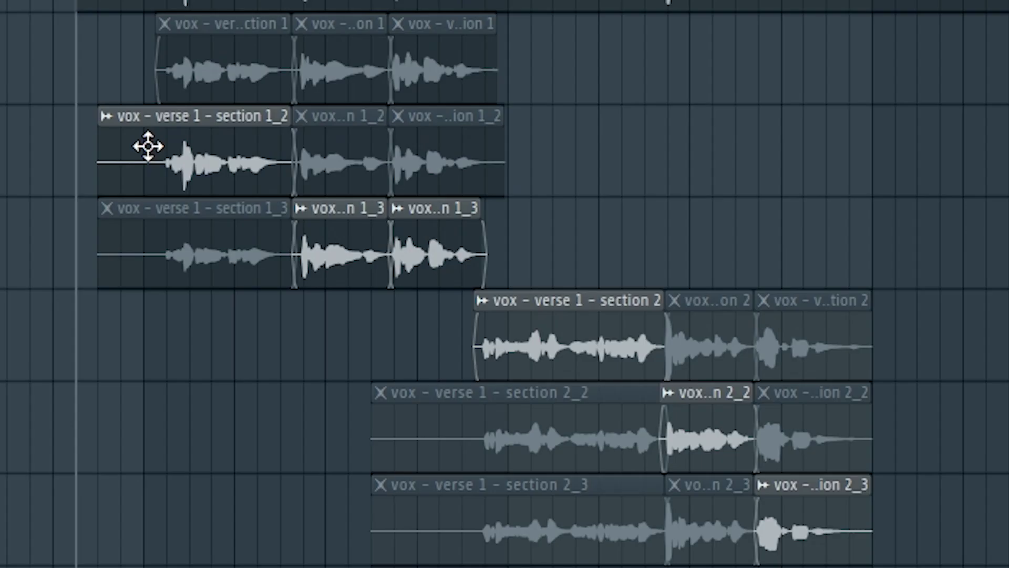
Mute the six original take clips on Tracks 33–37 with the Mute tool
{"action": "key", "text": "t"}
{"action": "left_click", "coordinate": [400, 139]}
{"action": "left_click", "coordinate": [439, 171]}
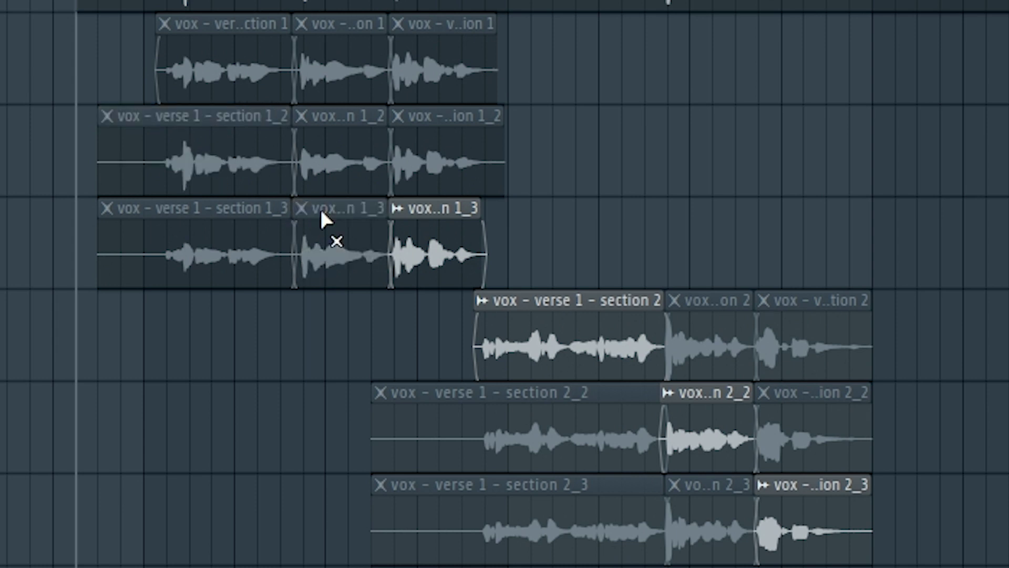
{"action": "left_click", "coordinate": [463, 208]}
{"action": "left_click", "coordinate": [515, 303]}
{"action": "left_click", "coordinate": [715, 439]}
{"action": "left_click", "coordinate": [799, 505]}
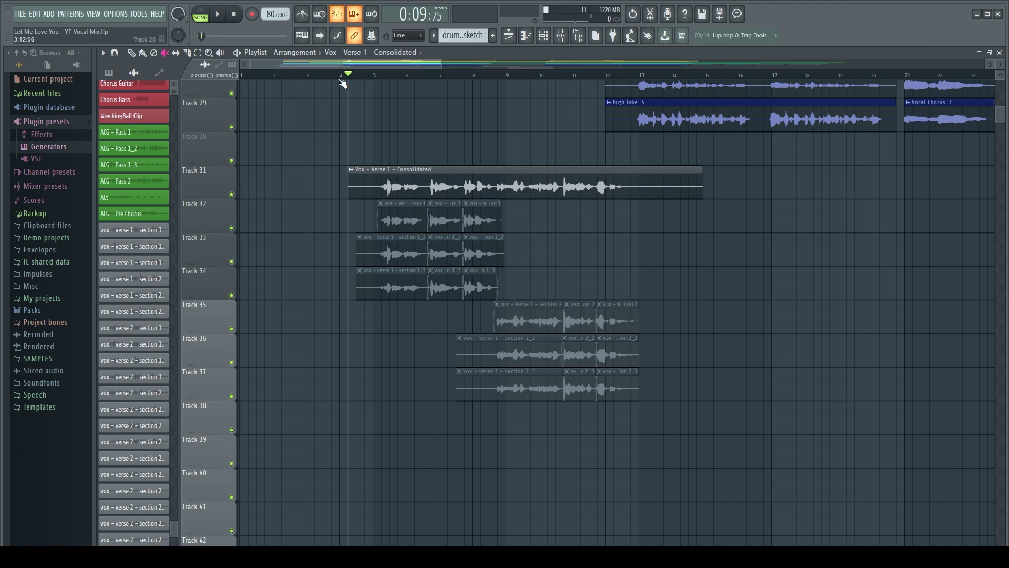
{"action": "left_click_drag", "start_coordinate": [371, 63], "coordinate": [567, 68]}
{"action": "scroll", "coordinate": [510, 183], "scroll_direction": "down", "scroll_amount": 3}
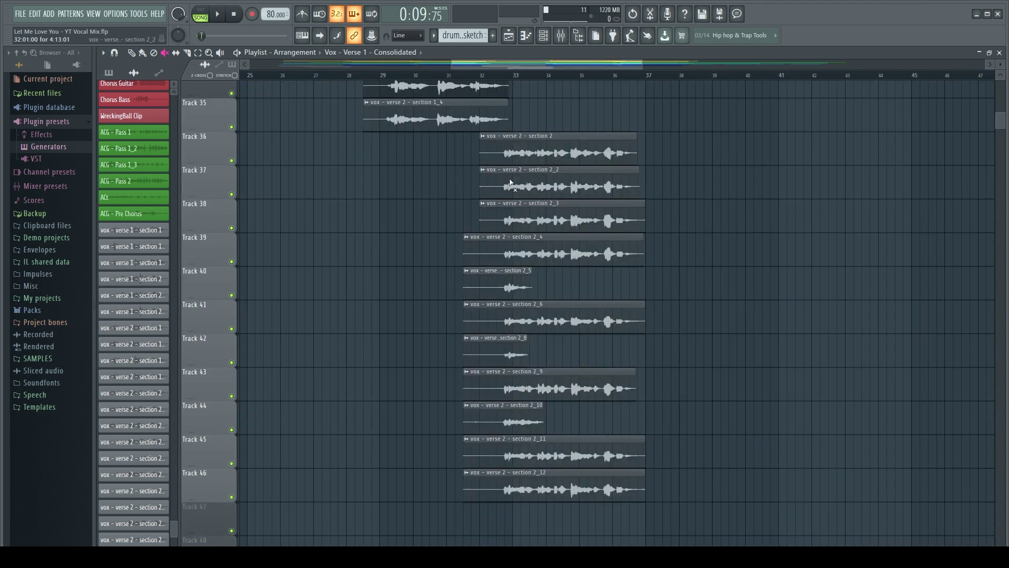